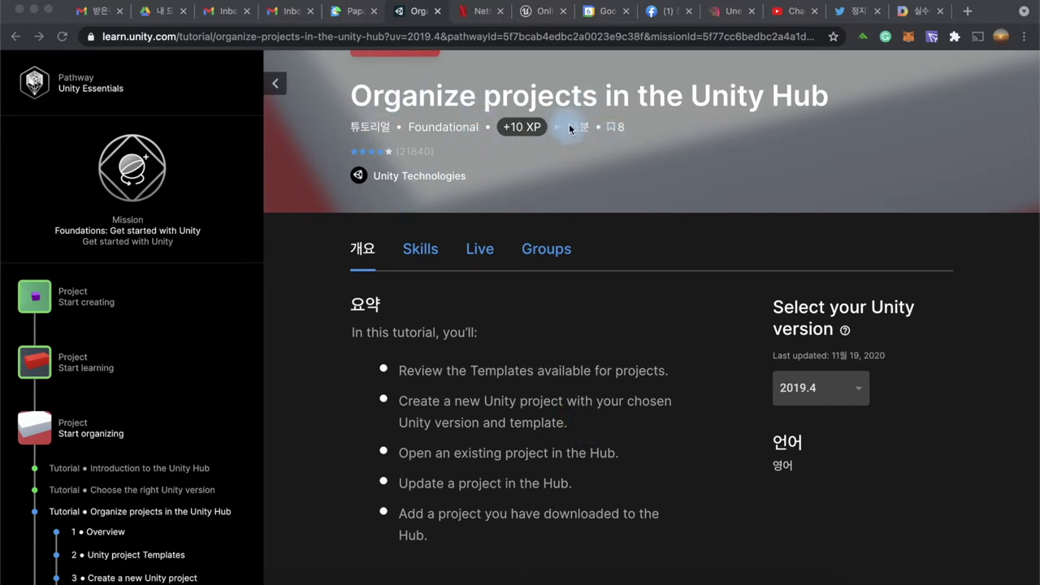
Step: Scroll past the tutorial's summary list down to the 1. Overview card
scroll(558, 414, down, 3)
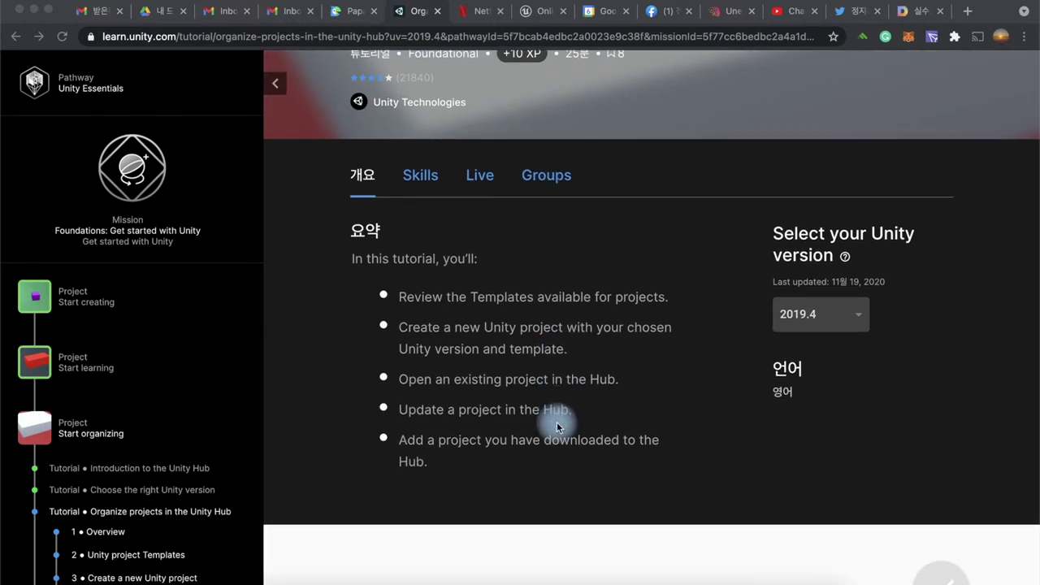
scroll(588, 238, down, 1)
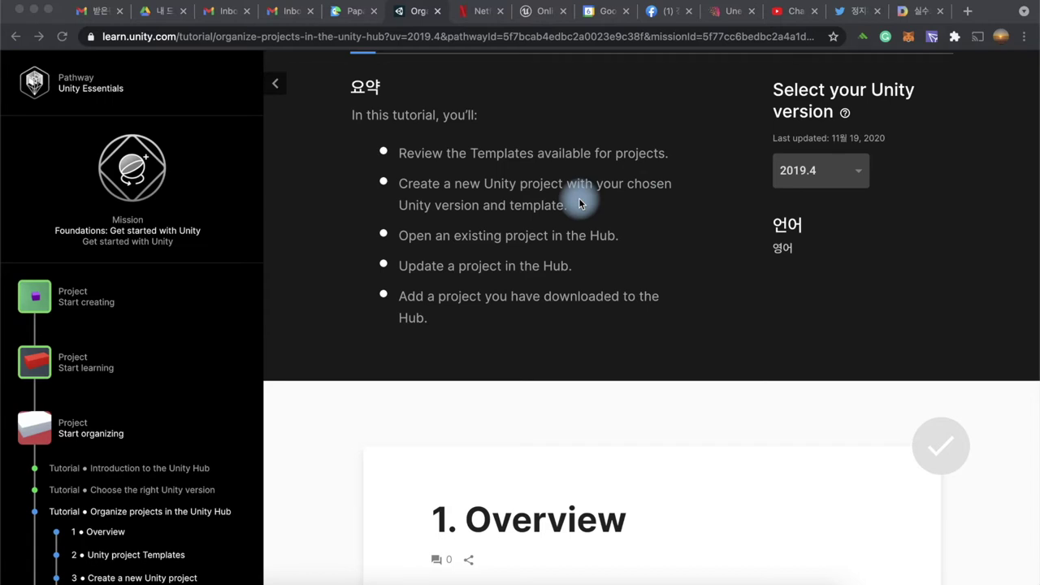
scroll(605, 249, down, 1)
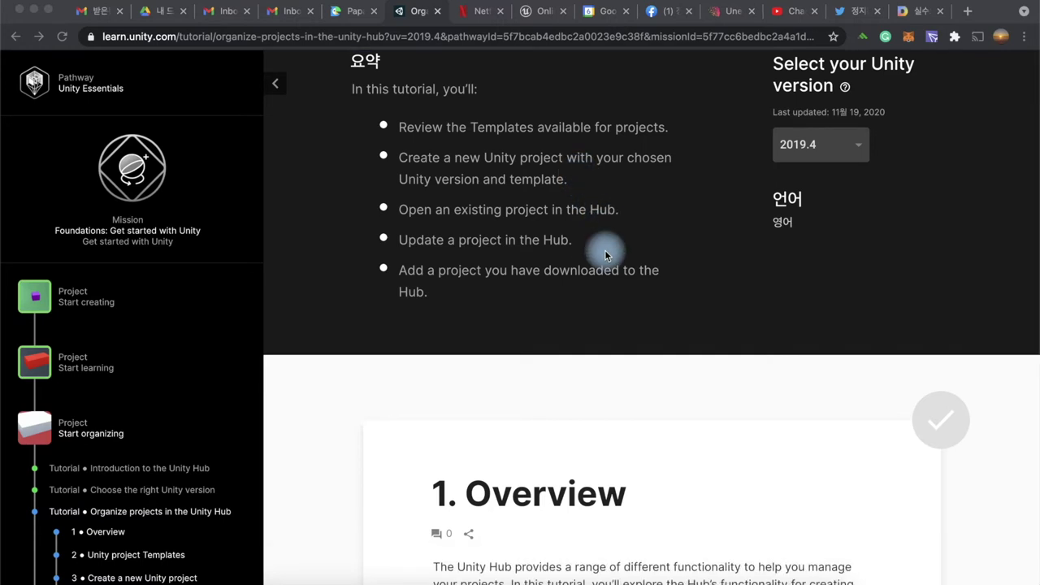
scroll(605, 250, down, 1)
scroll(692, 236, down, 2)
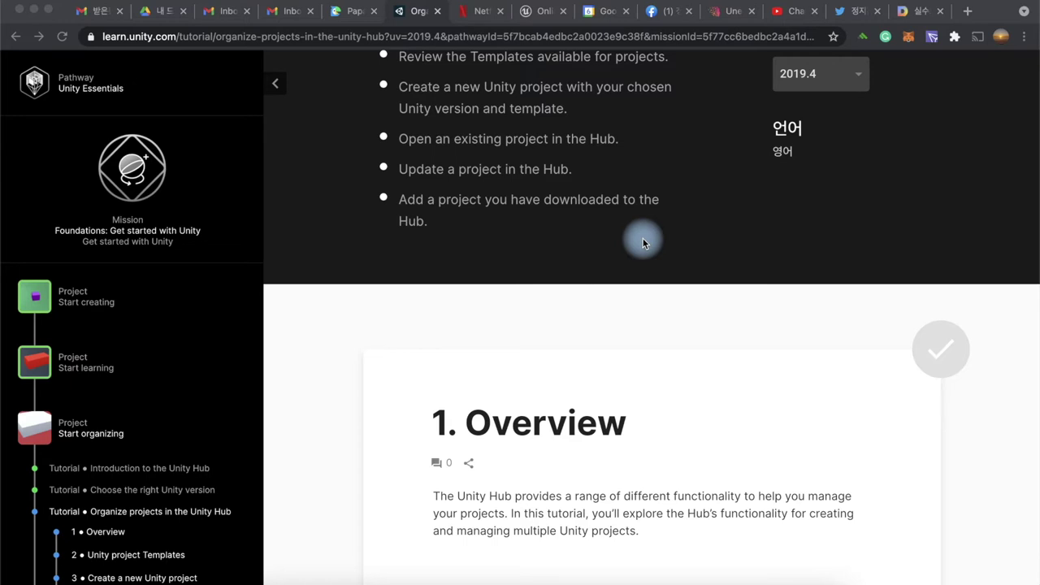
scroll(642, 242, down, 3)
scroll(643, 242, down, 1)
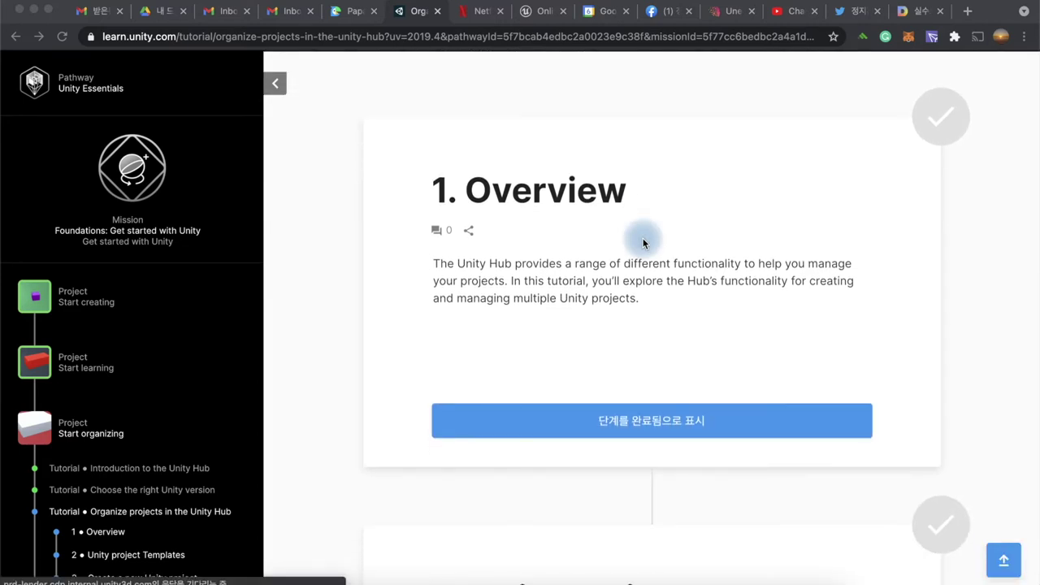
scroll(642, 242, down, 1)
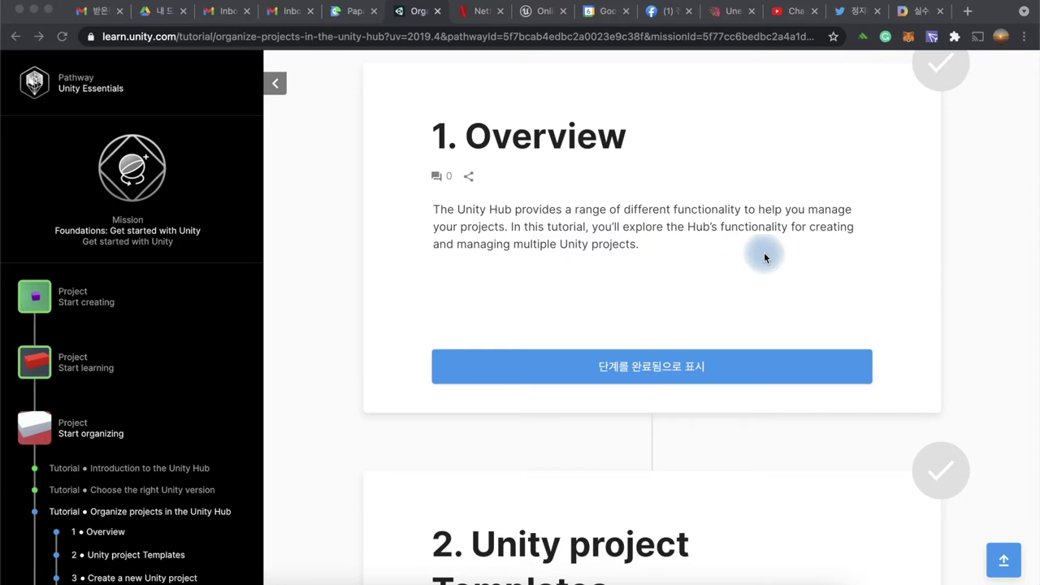
scroll(662, 313, down, 2)
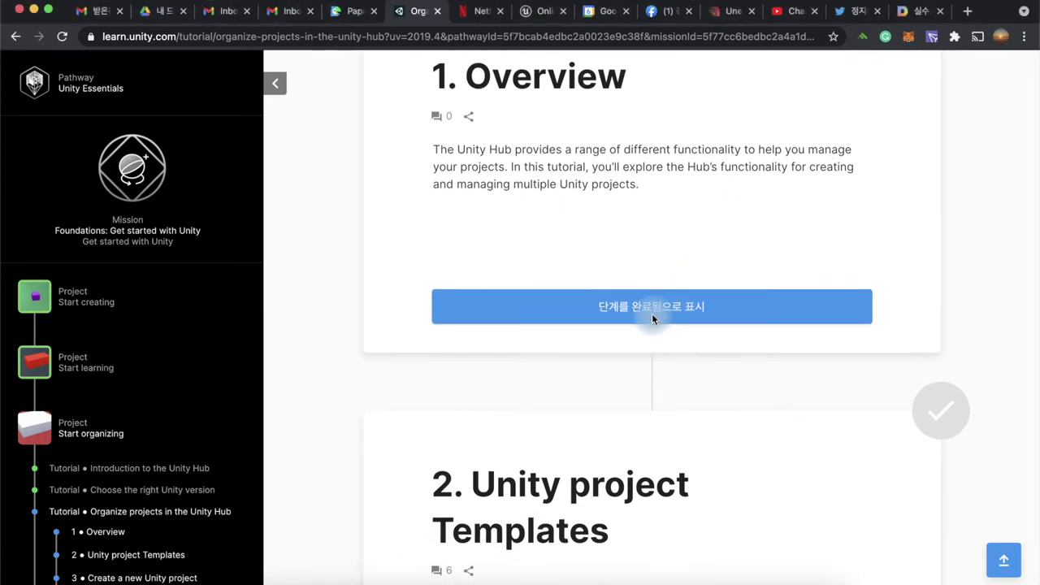
Step: Mark the Overview step complete and scroll down through the Templates grid
click(652, 316)
scroll(672, 439, down, 5)
scroll(673, 439, down, 4)
scroll(672, 433, down, 3)
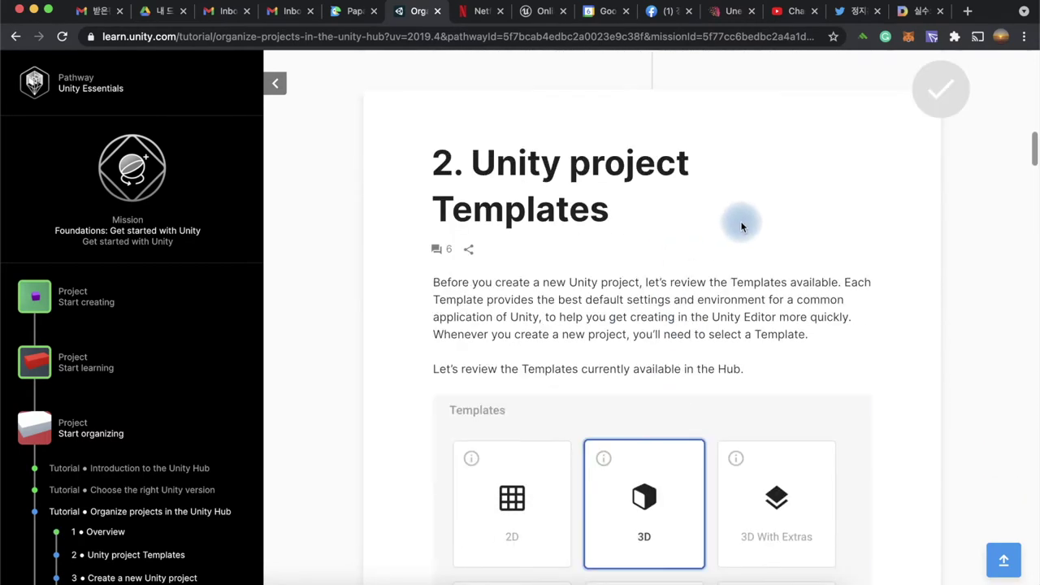
scroll(741, 227, down, 2)
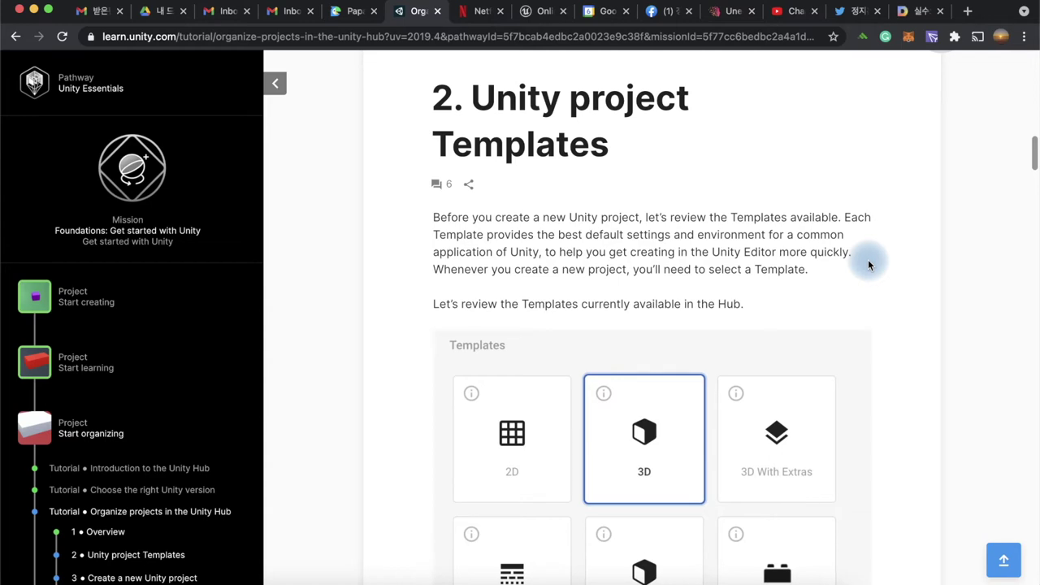
scroll(868, 264, down, 1)
scroll(868, 265, down, 1)
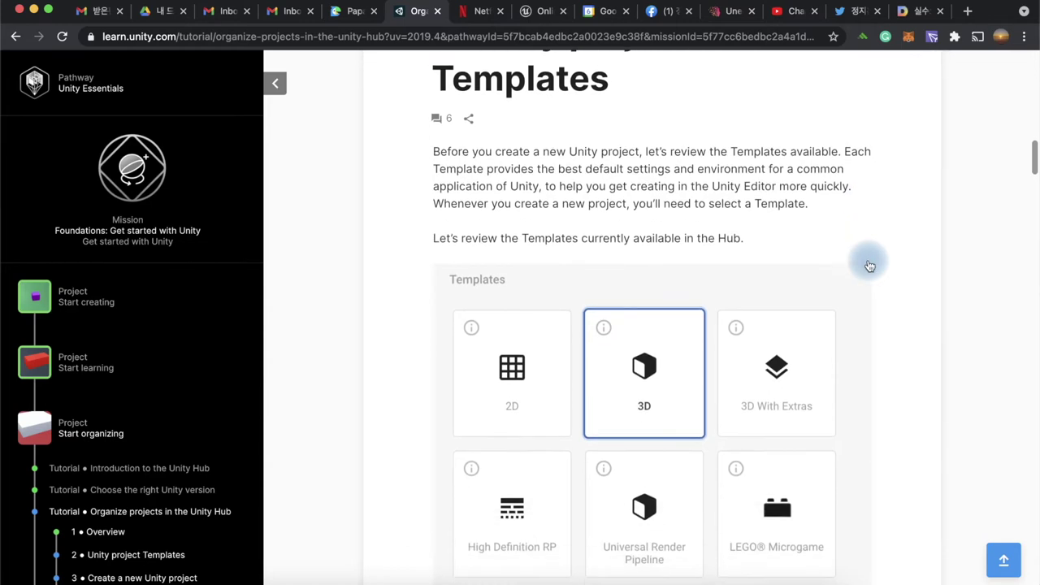
scroll(868, 264, down, 3)
scroll(870, 266, down, 2)
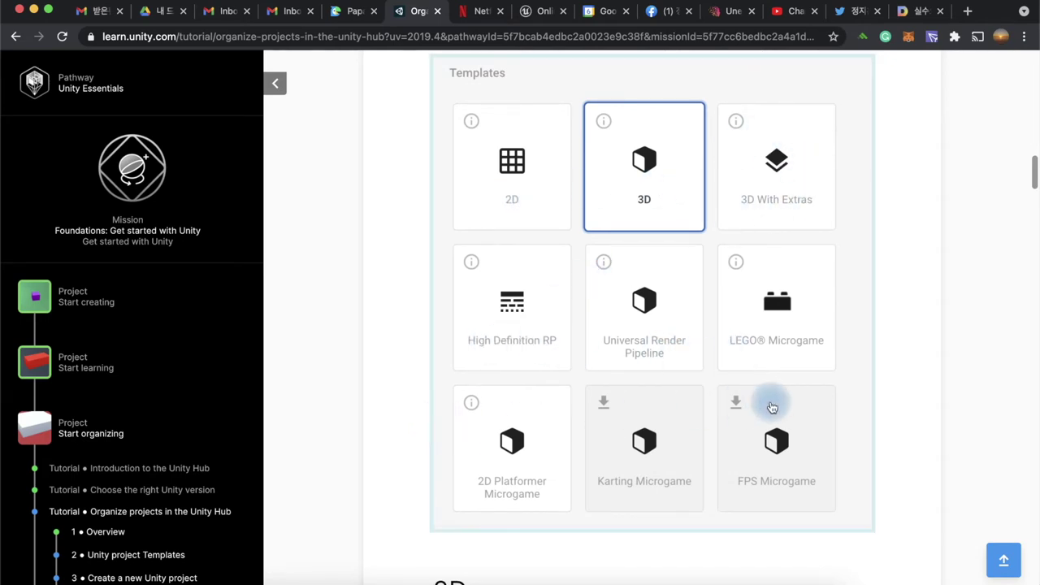
scroll(782, 432, down, 3)
scroll(785, 431, down, 4)
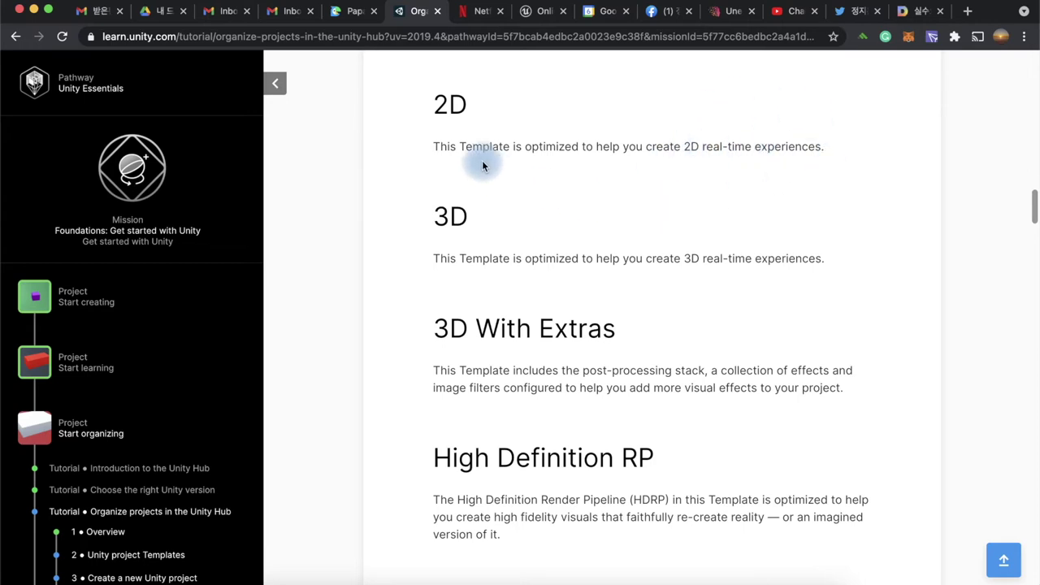
Step: Scroll through the 2D, 3D, 3D With Extras and High Definition RP descriptions to Universal Render Pipeline
scroll(546, 244, down, 1)
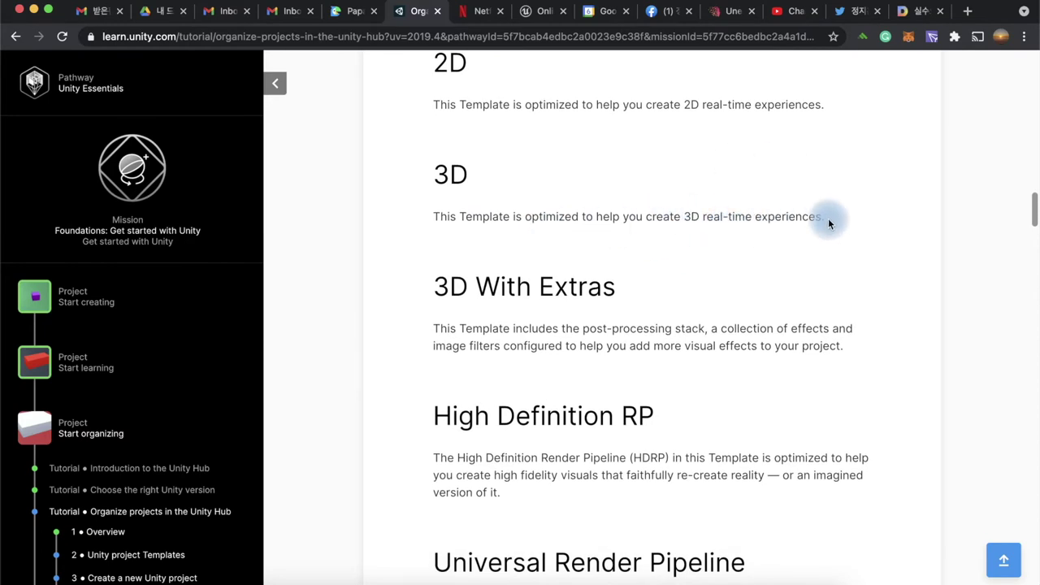
scroll(715, 275, down, 4)
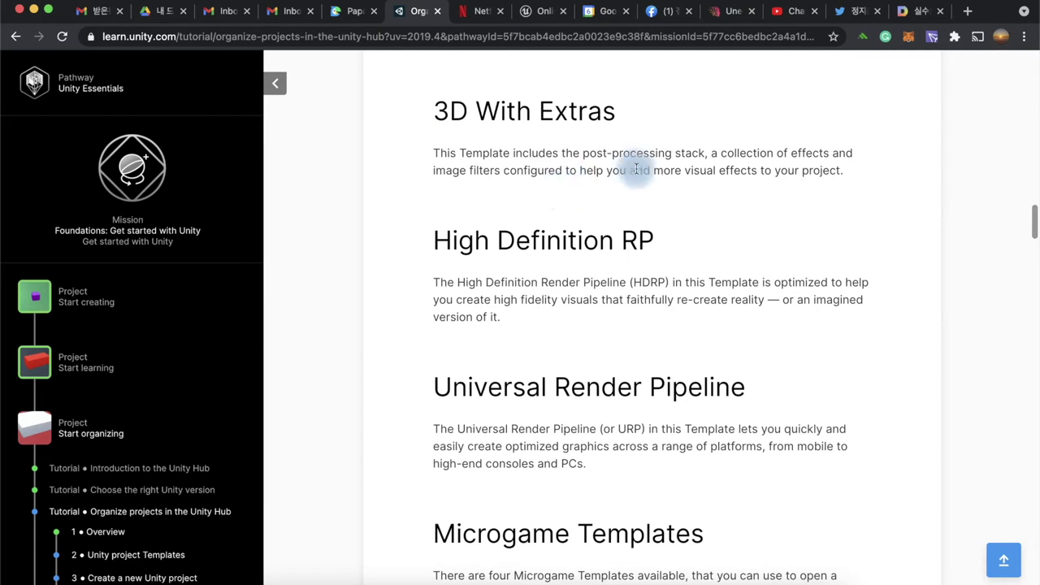
scroll(743, 220, down, 2)
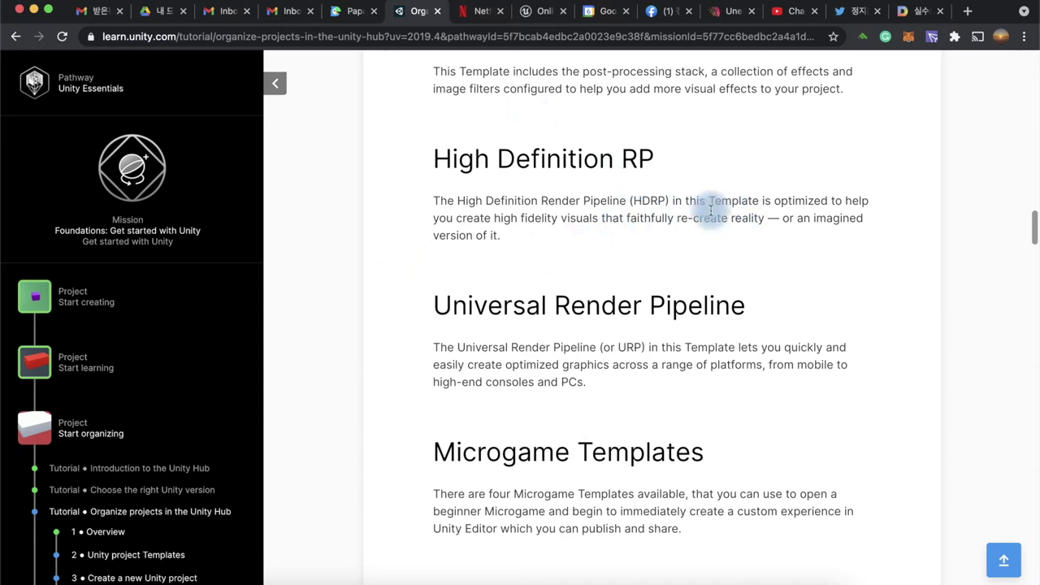
scroll(808, 260, down, 2)
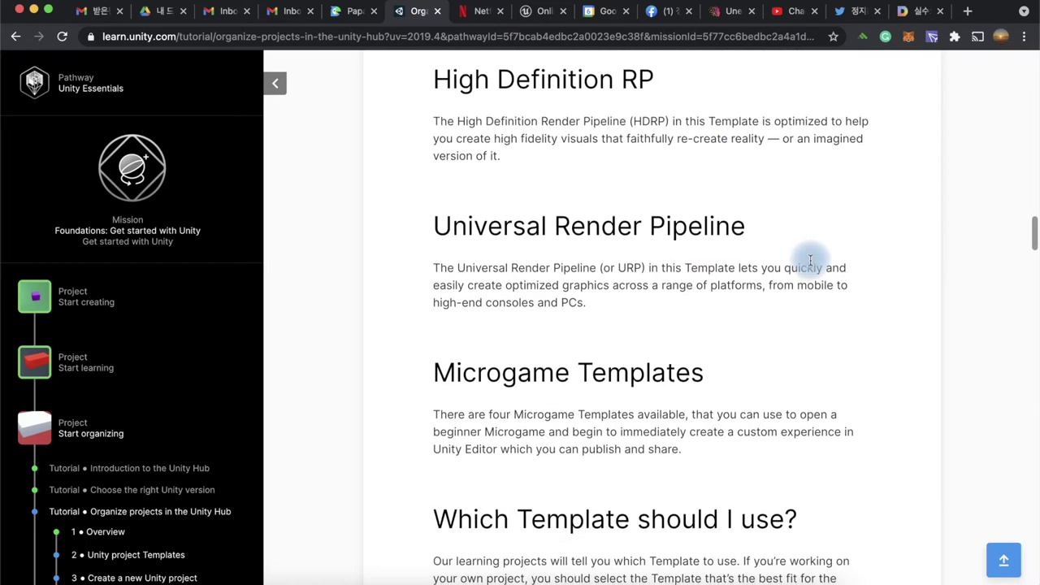
Step: Scroll through Microgame Templates and 'Which Template should I use?' to the step's end
scroll(811, 264, down, 3)
scroll(809, 262, down, 1)
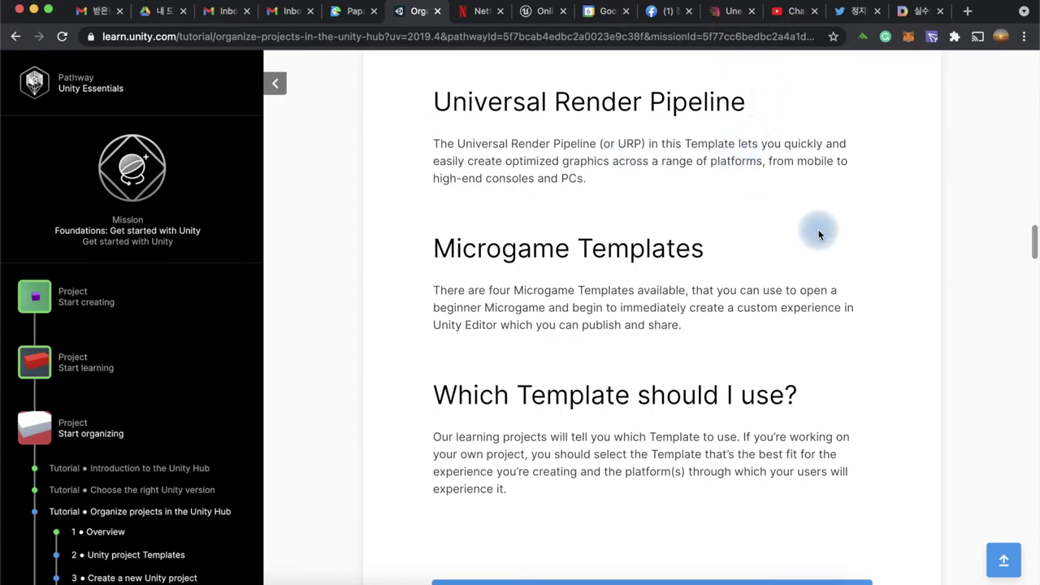
scroll(817, 228, down, 2)
scroll(818, 228, down, 2)
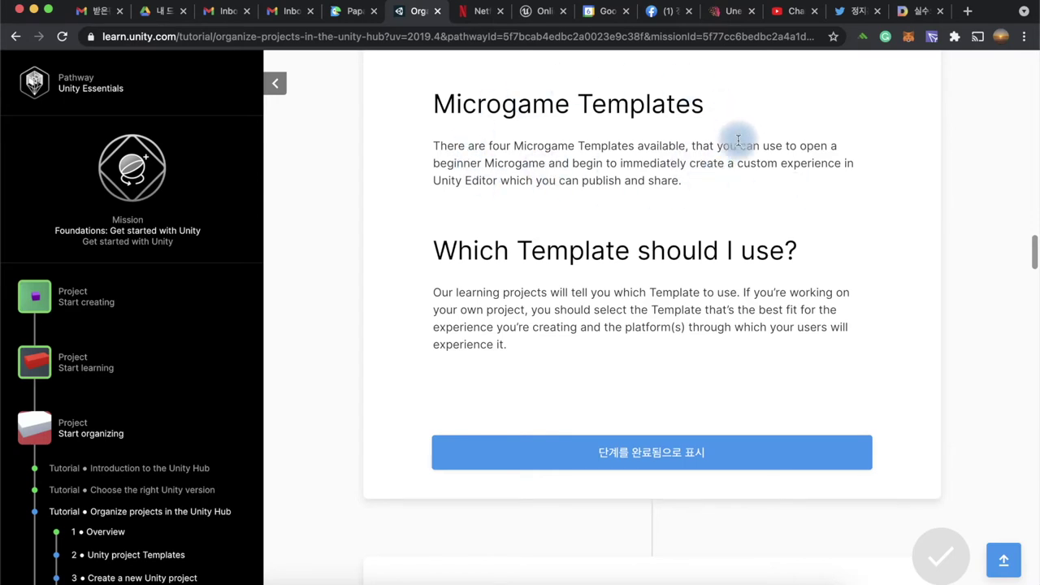
scroll(780, 309, down, 2)
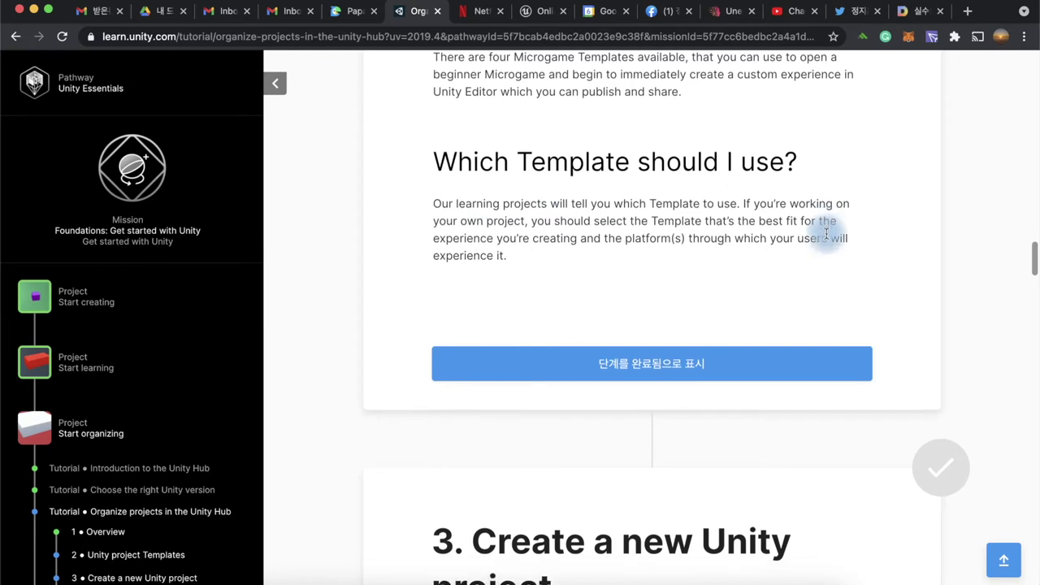
Step: Scroll to step 3, Create a new Unity project, and read its first numbered instructions
scroll(827, 238, down, 1)
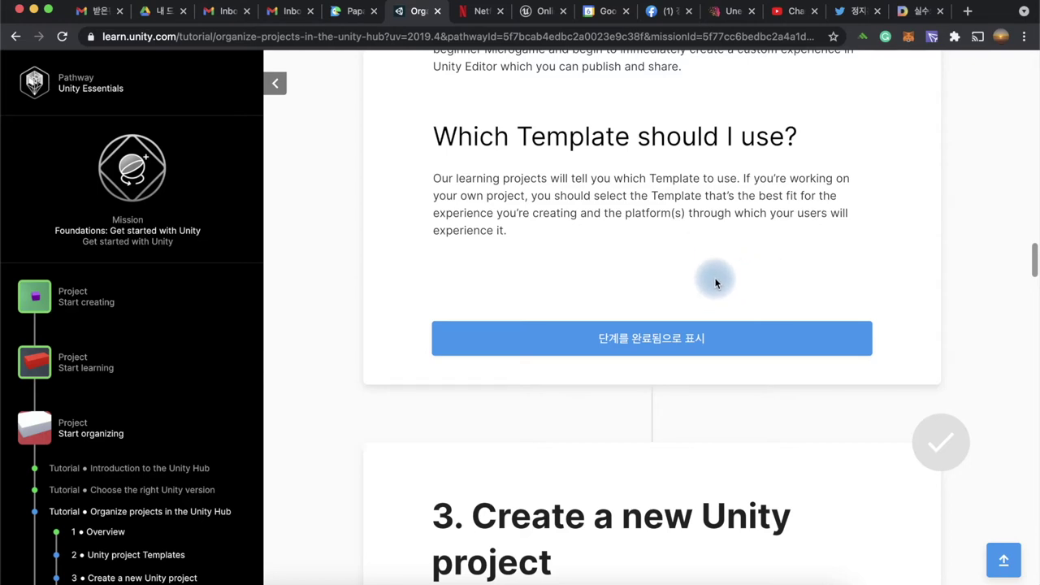
scroll(716, 281, down, 3)
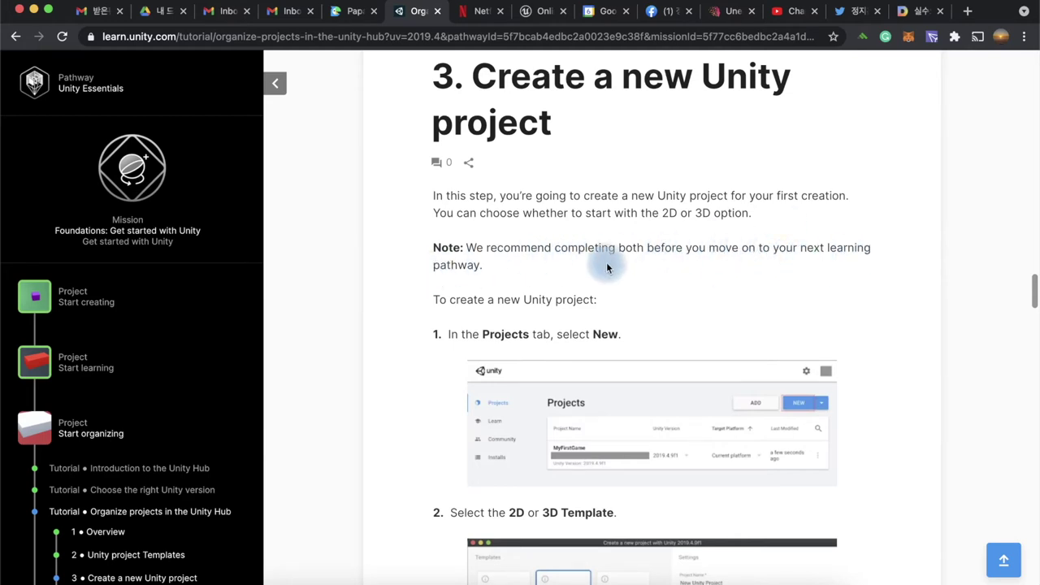
scroll(745, 283, down, 1)
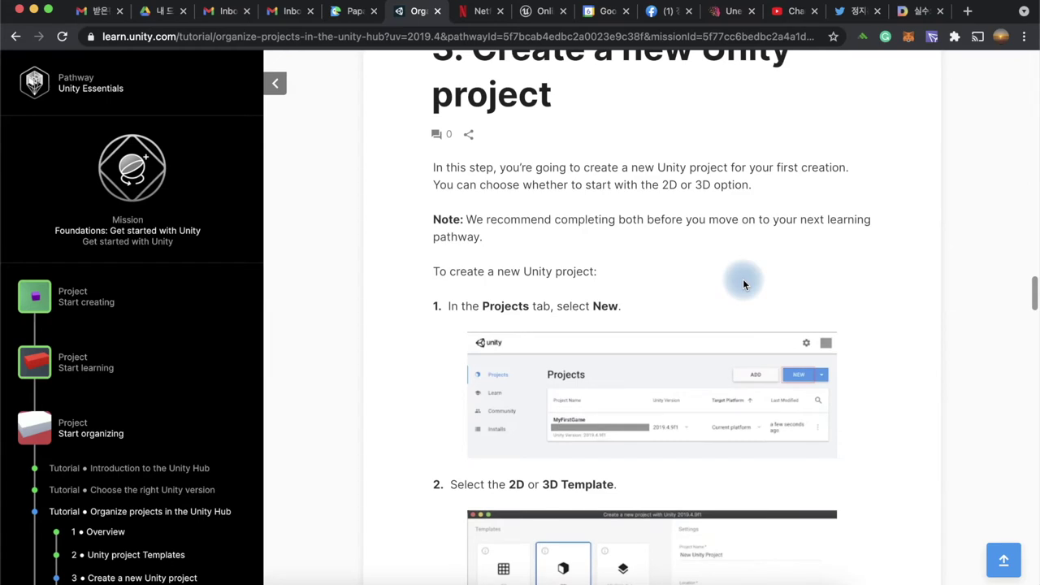
scroll(743, 284, down, 2)
scroll(739, 278, down, 2)
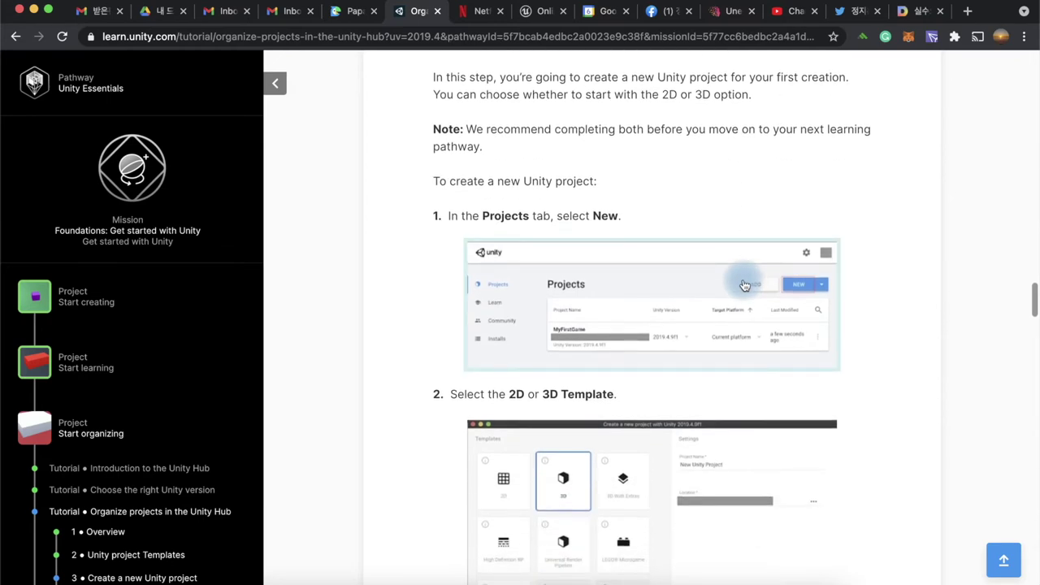
scroll(738, 278, down, 2)
scroll(696, 284, down, 1)
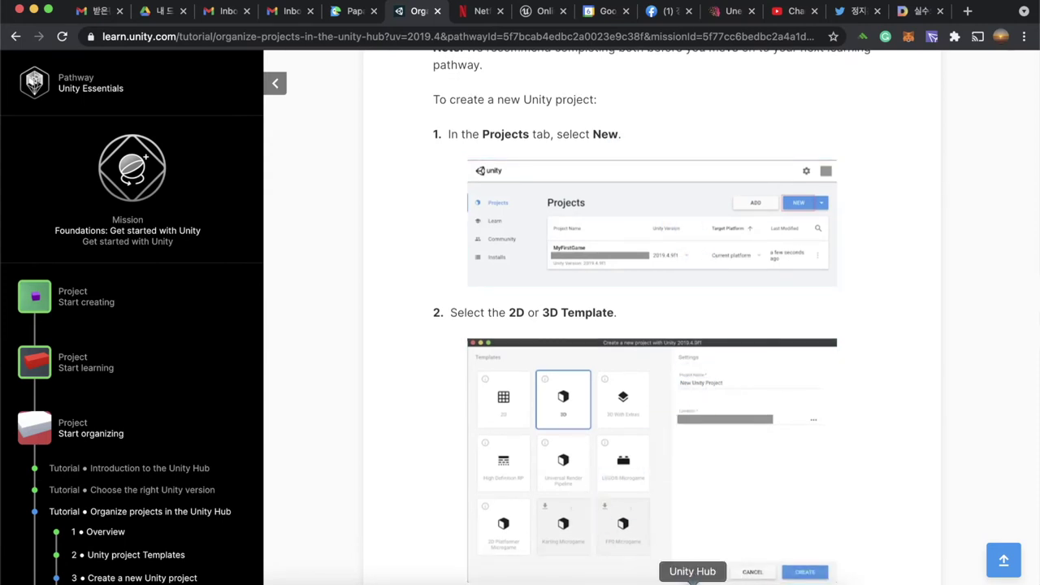
Step: In Unity Hub's Projects list, start a new Unity 2019.4.22f1 project
click(693, 582)
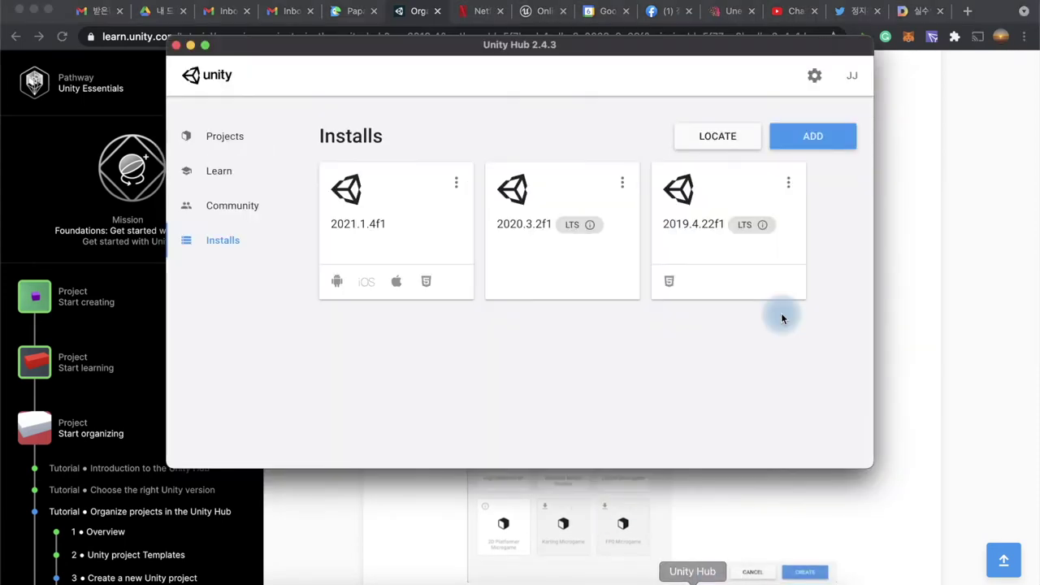
click(224, 138)
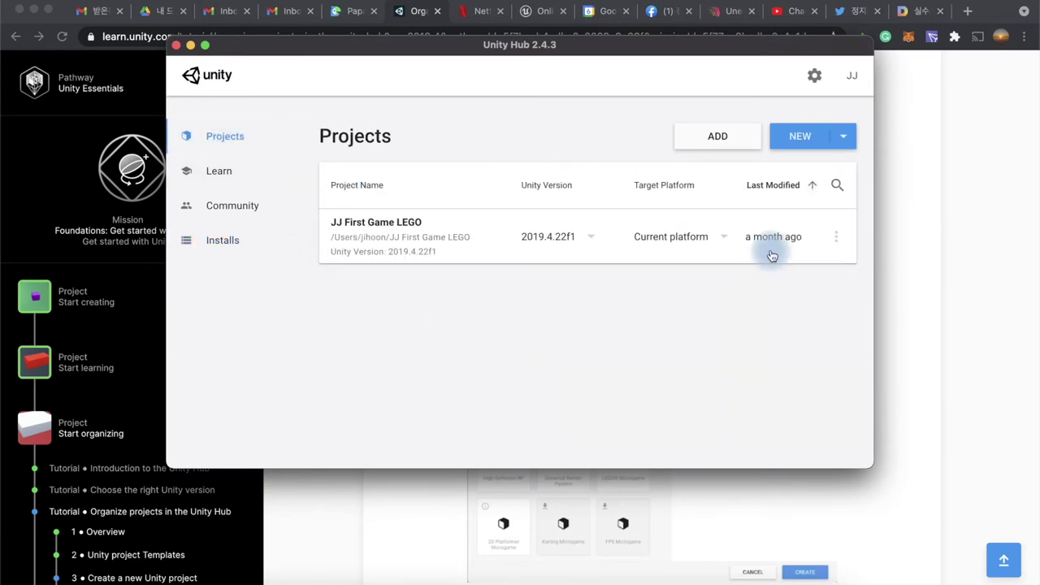
click(803, 139)
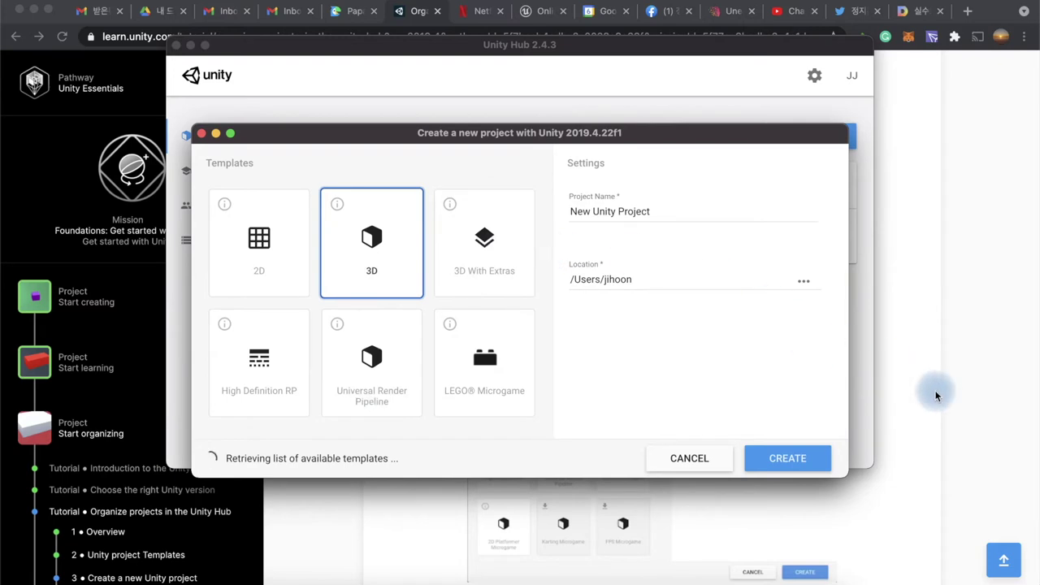
Step: Check the tutorial's next instructions in the browser, then return to Unity Hub
click(922, 411)
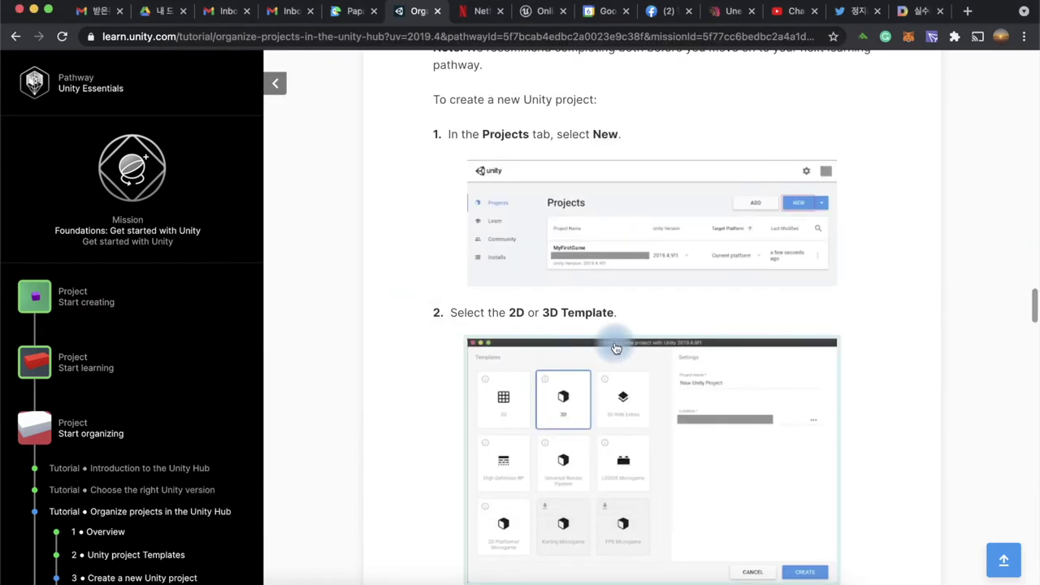
scroll(615, 344, down, 2)
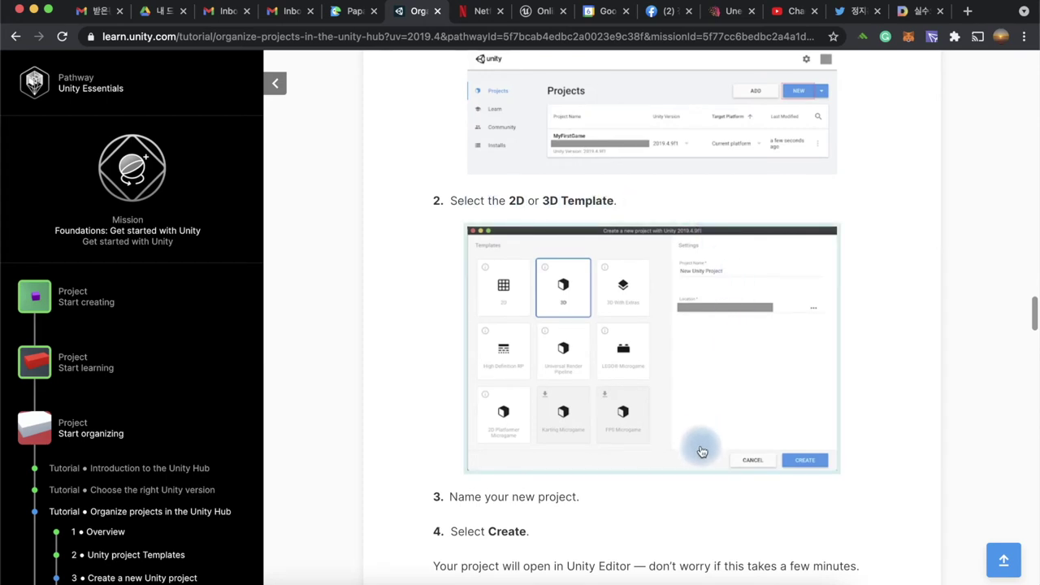
scroll(702, 448, down, 1)
scroll(702, 451, up, 1)
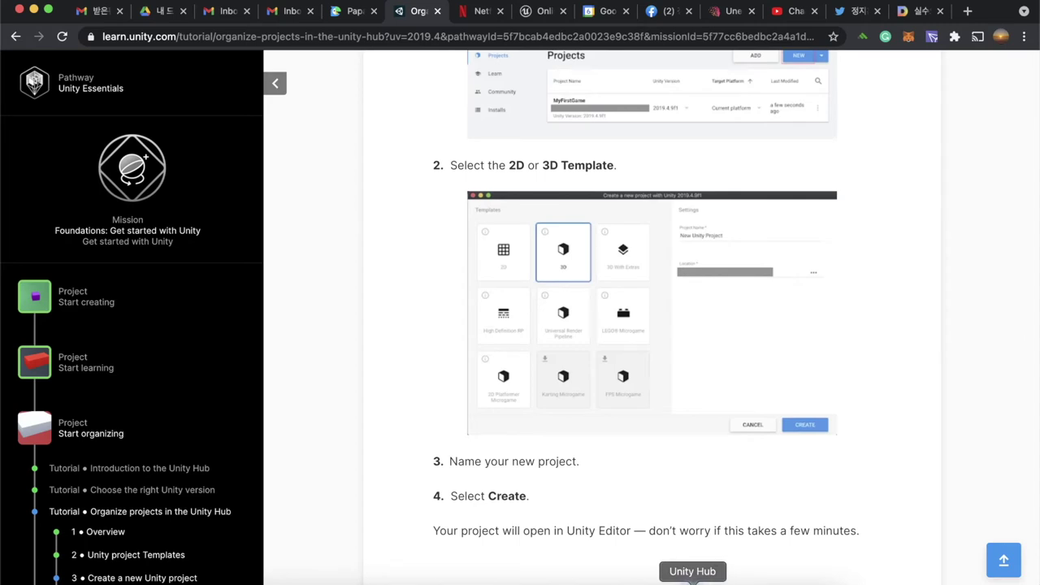
click(692, 580)
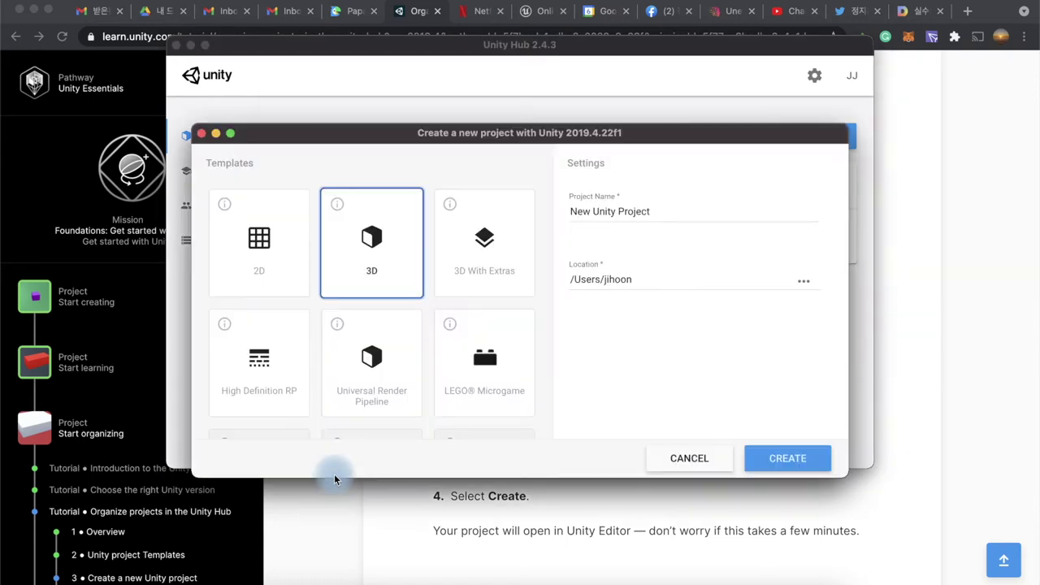
Step: Choose the 2D template and name the new project Test2D, then return to the tutorial
click(236, 235)
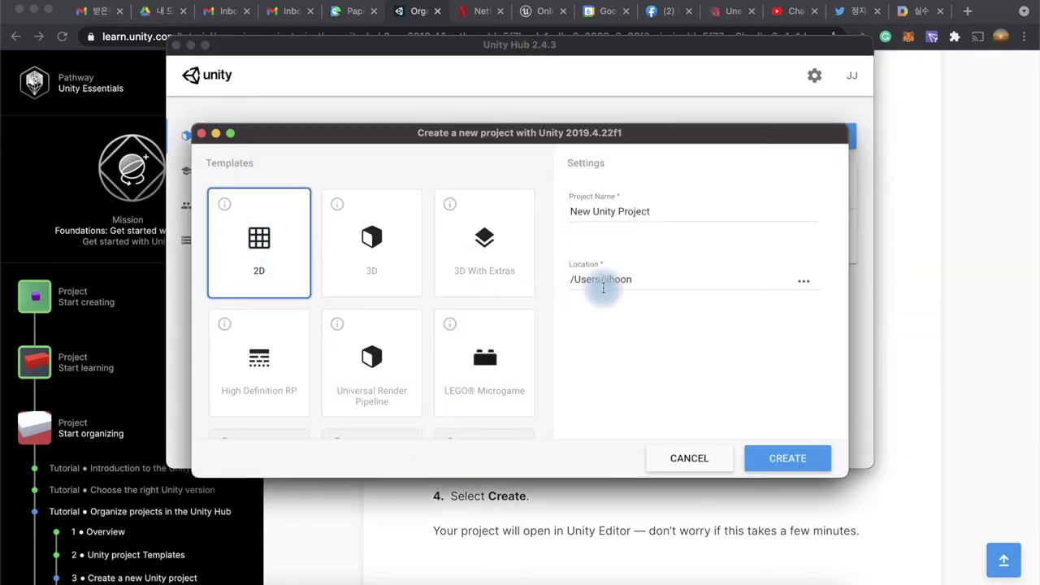
triple_click(652, 212)
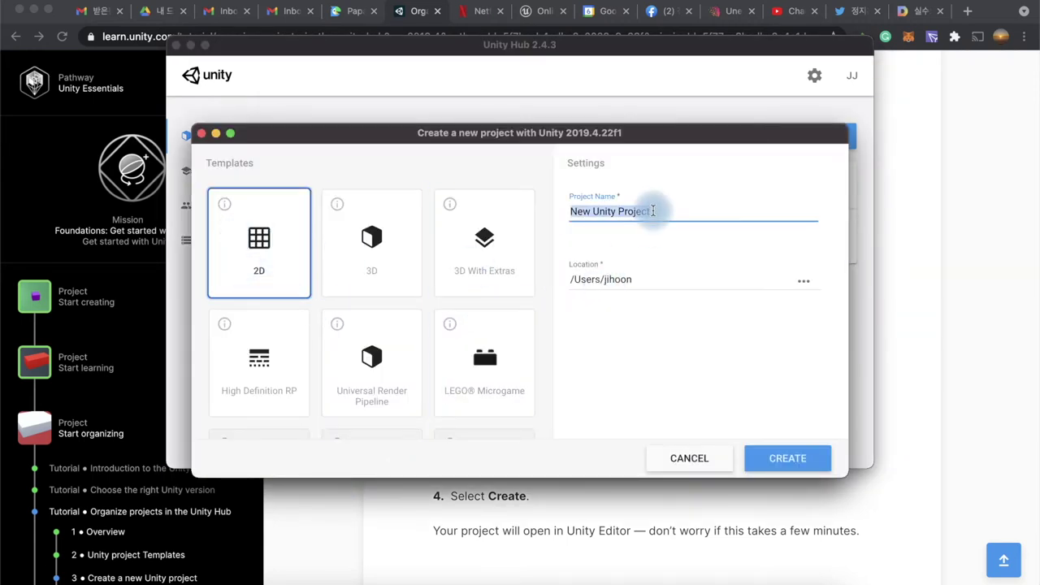
text(ㅆ)
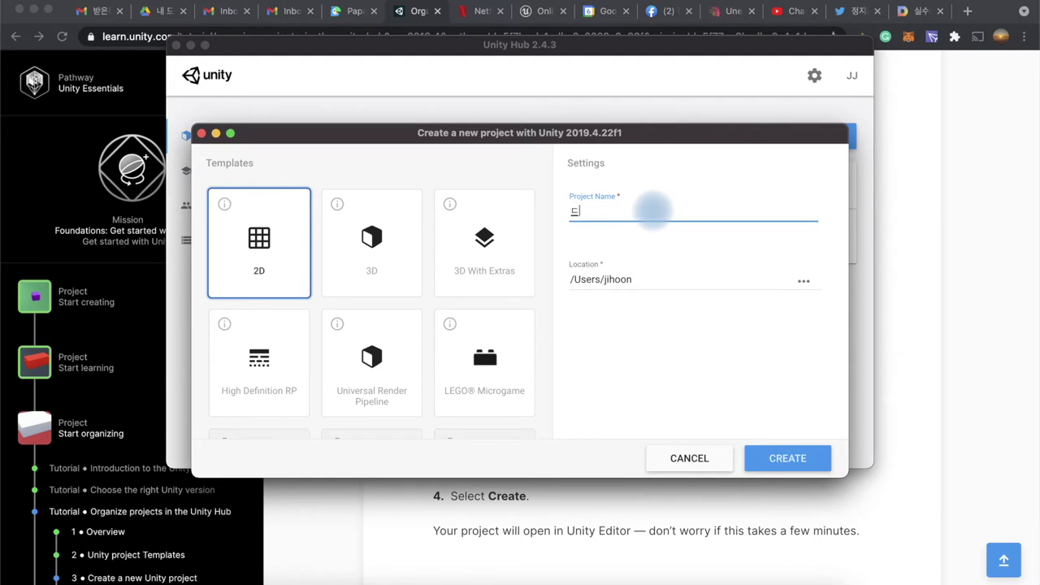
key(BackSpace)
text(Test2D)
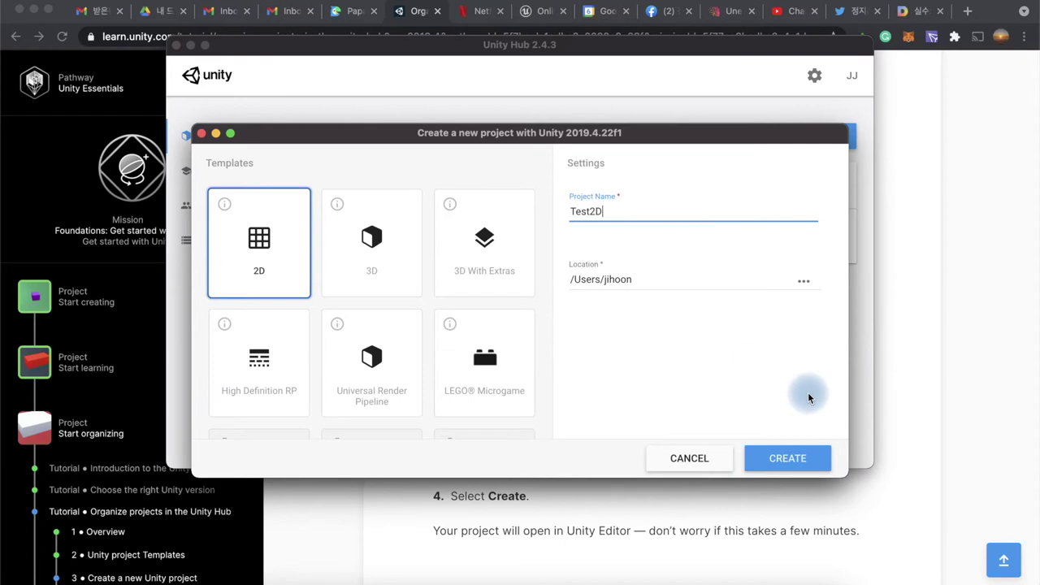
click(930, 396)
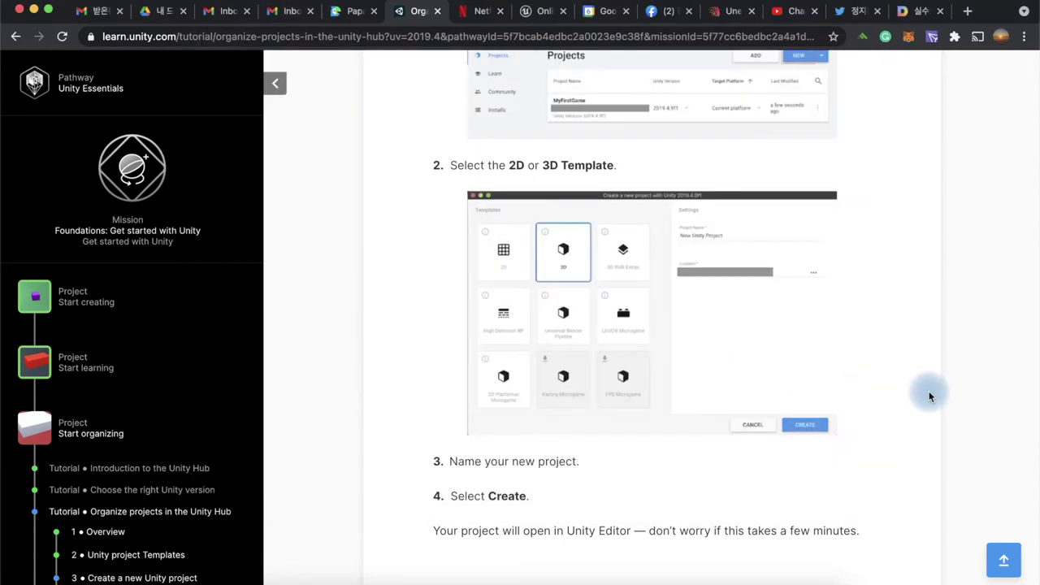
scroll(931, 397, down, 3)
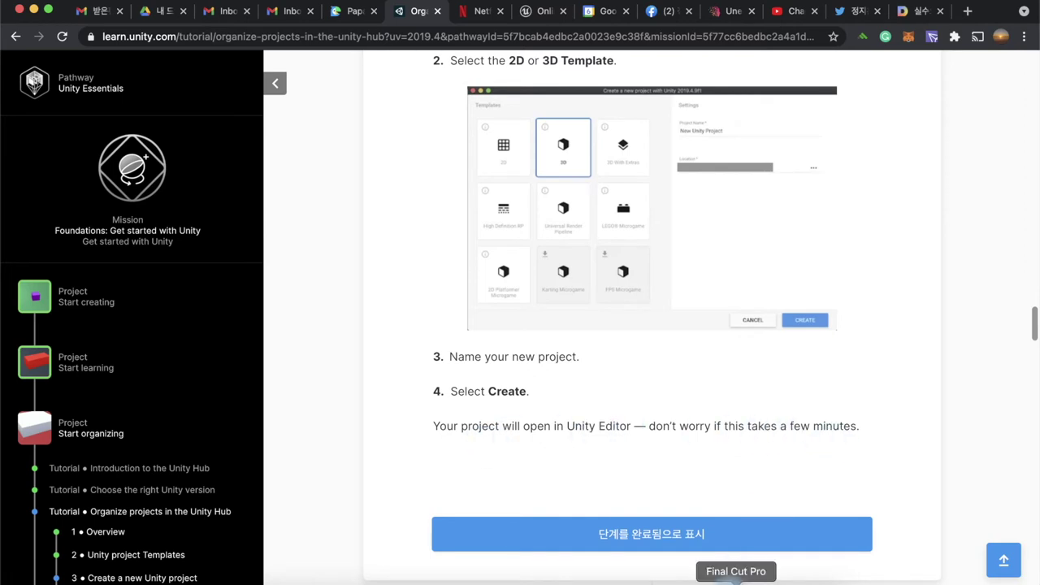
Step: Create the Test2D 2D project in Unity Hub
click(693, 580)
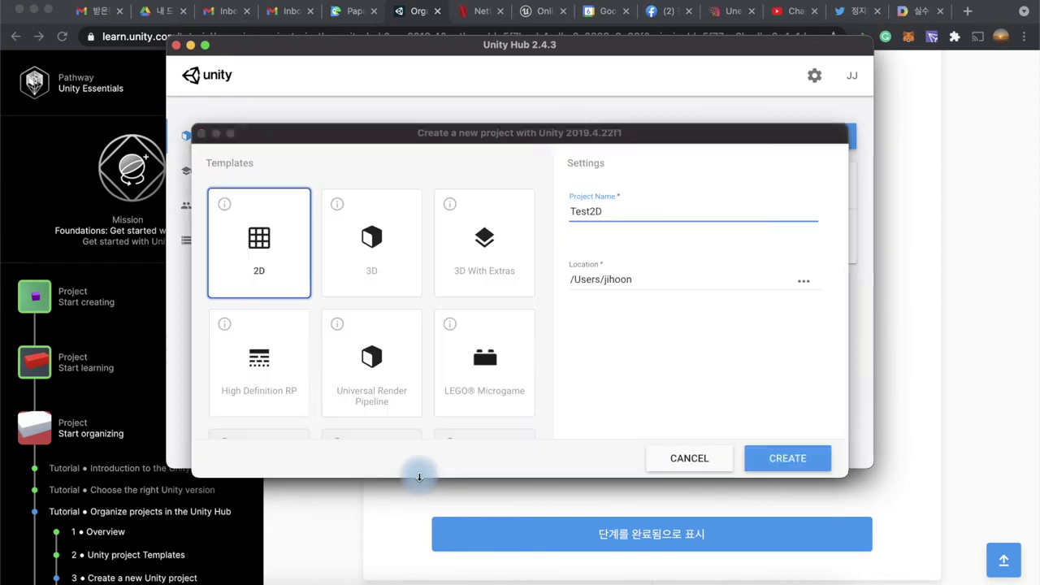
click(419, 477)
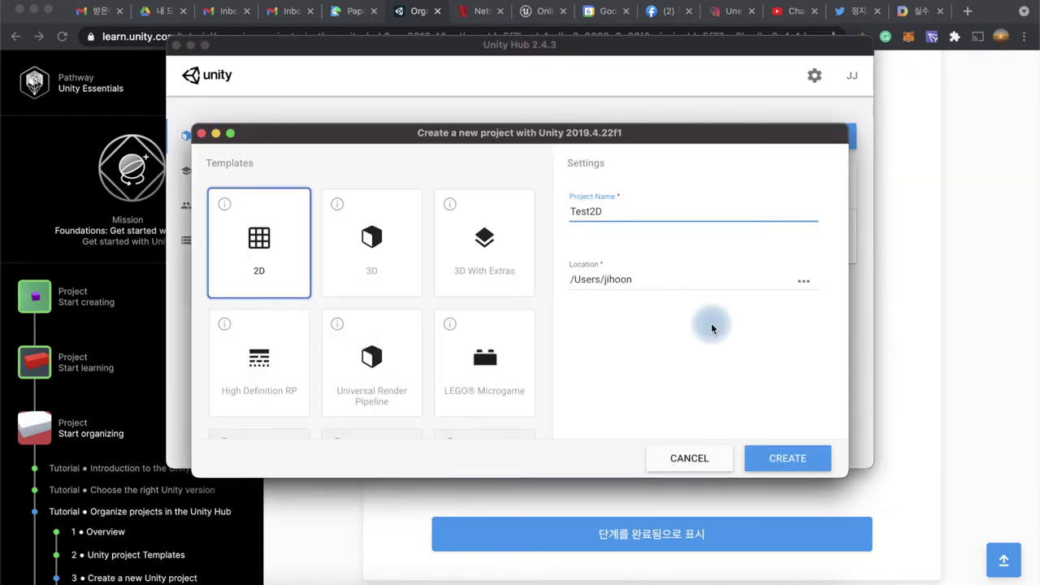
click(779, 466)
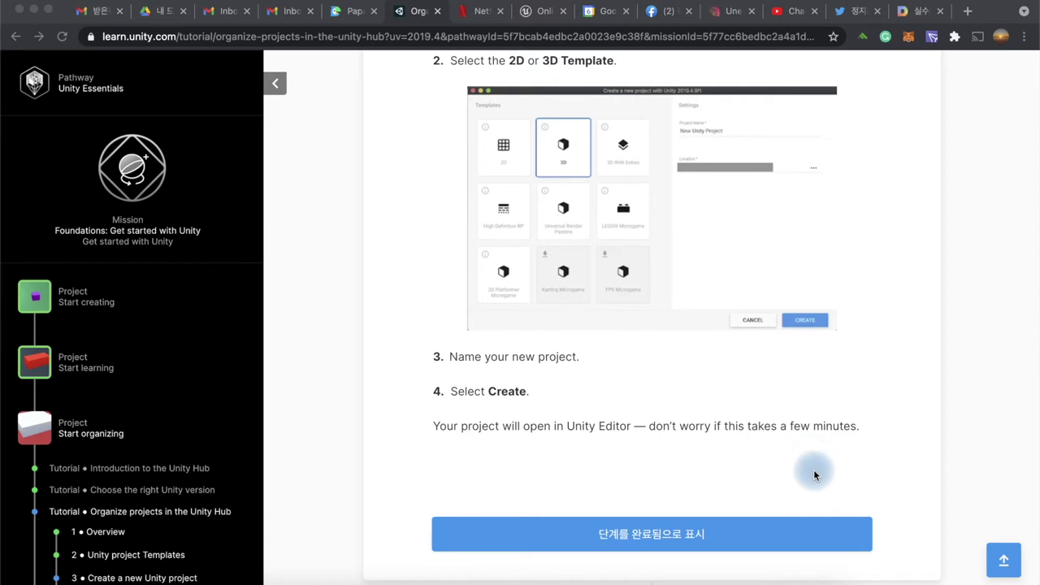
Step: Mark the Create a new Unity project step complete in the tutorial
scroll(781, 421, down, 2)
scroll(781, 422, down, 1)
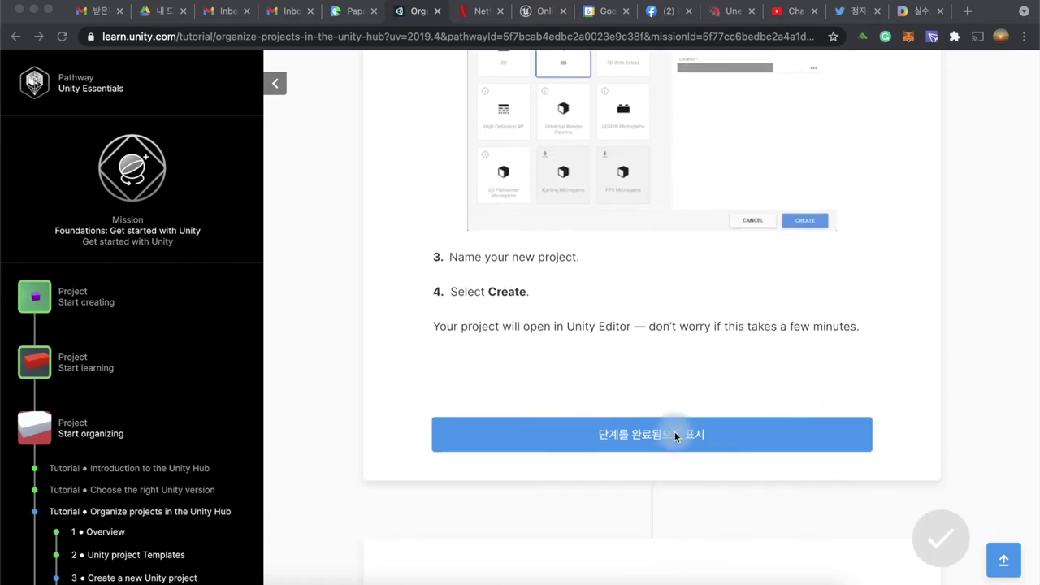
click(670, 432)
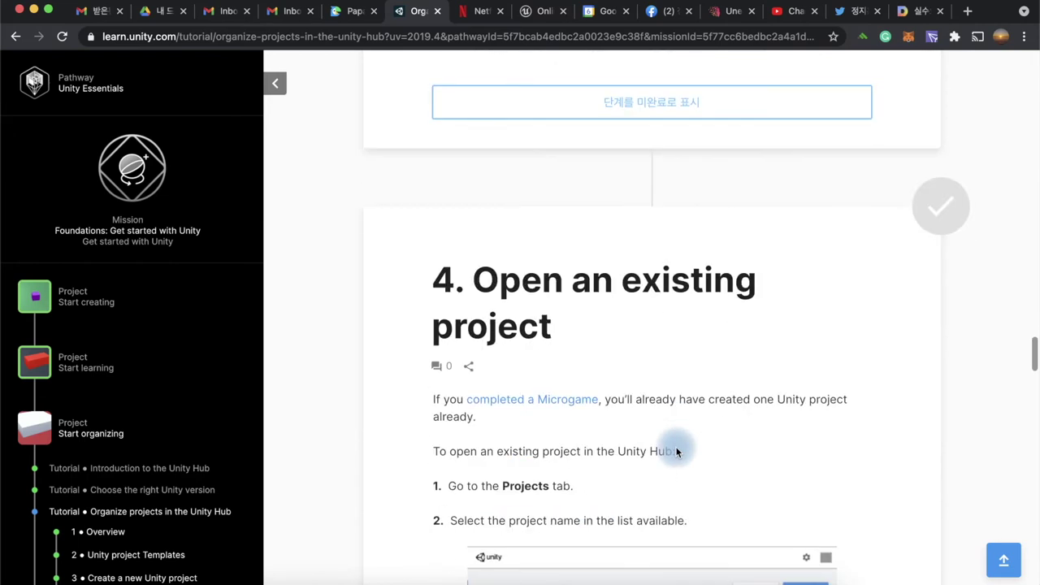
Step: Back in the tutorial, read step 4, Open an existing project
scroll(675, 448, down, 2)
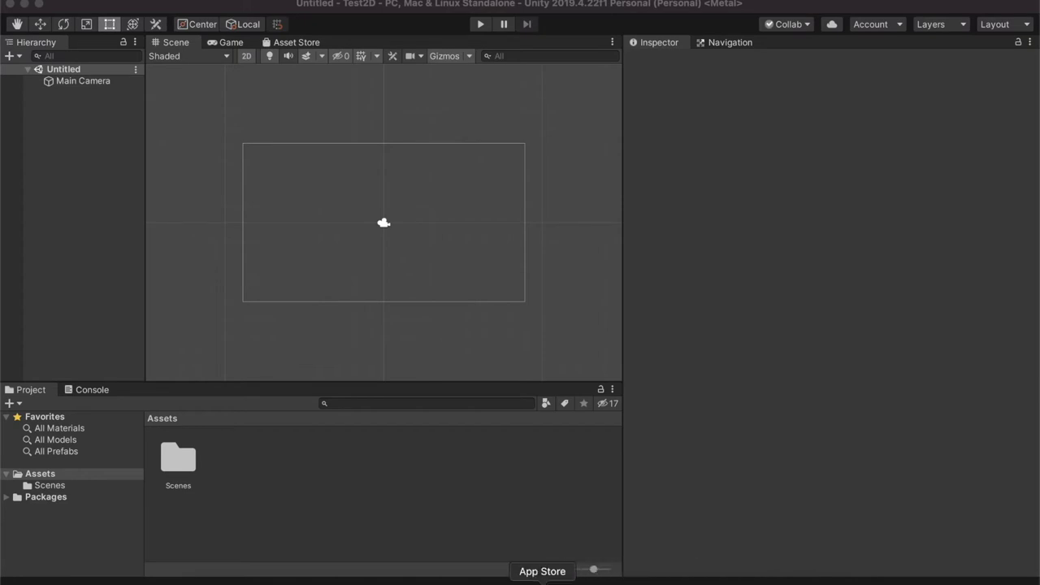
click(303, 578)
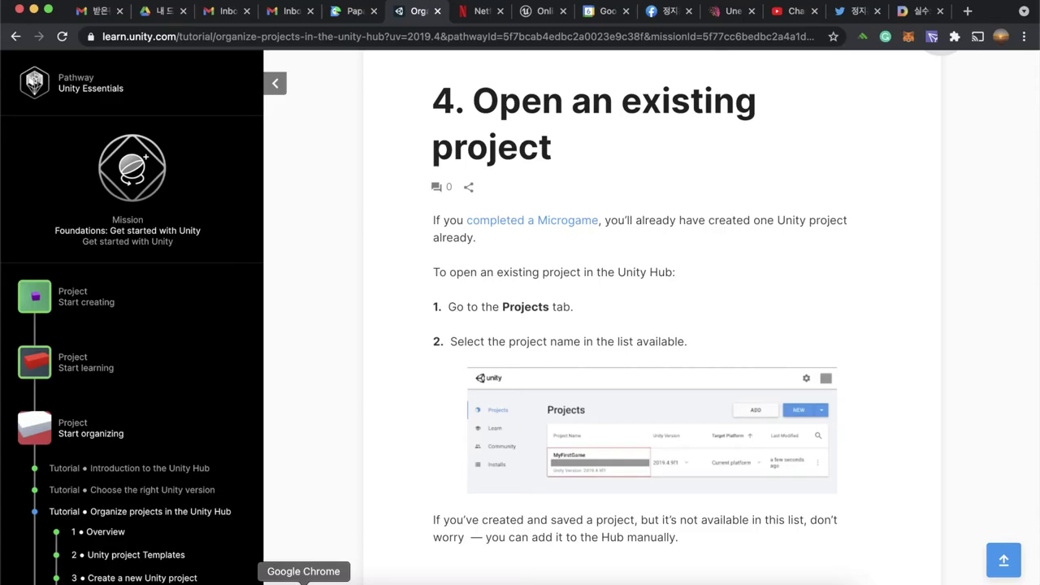
scroll(712, 128, up, 3)
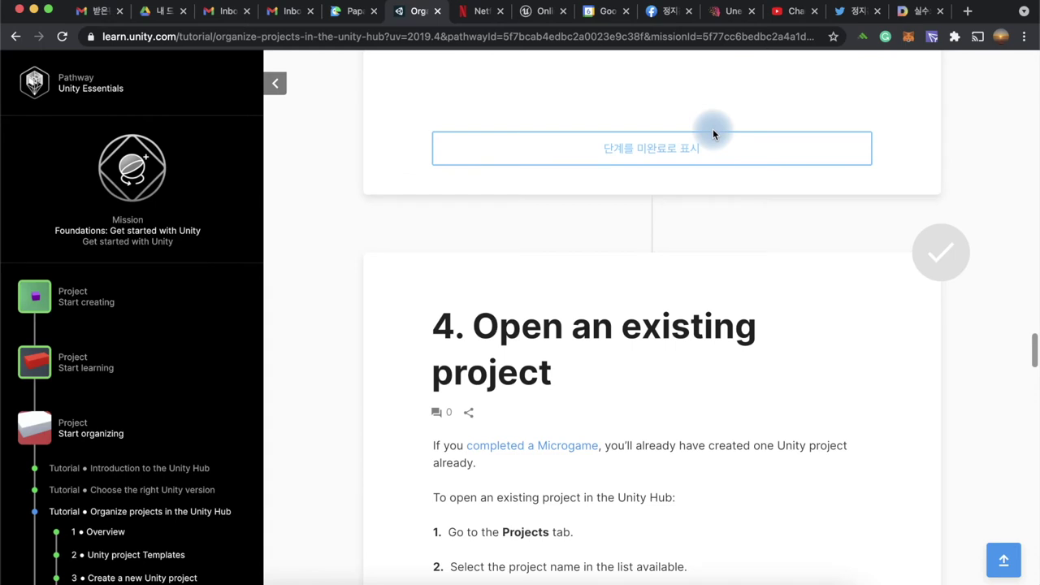
scroll(713, 134, down, 5)
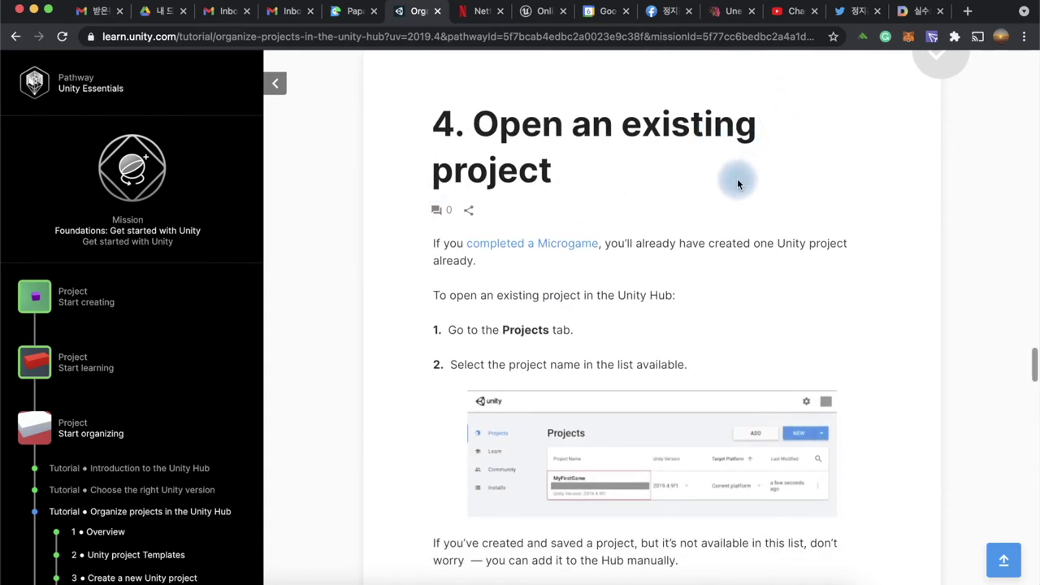
scroll(795, 231, down, 1)
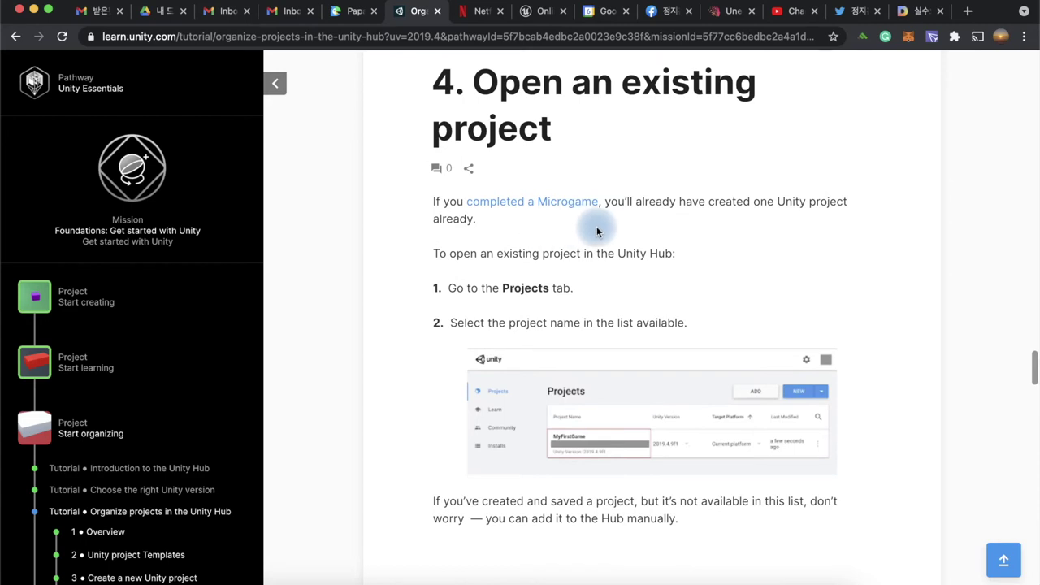
scroll(673, 281, down, 1)
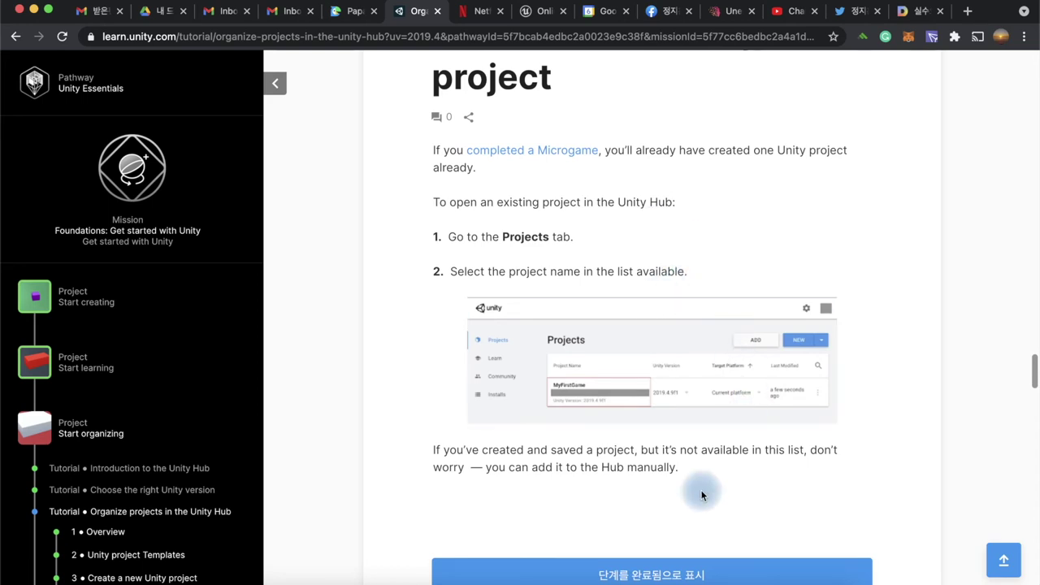
scroll(713, 474, down, 1)
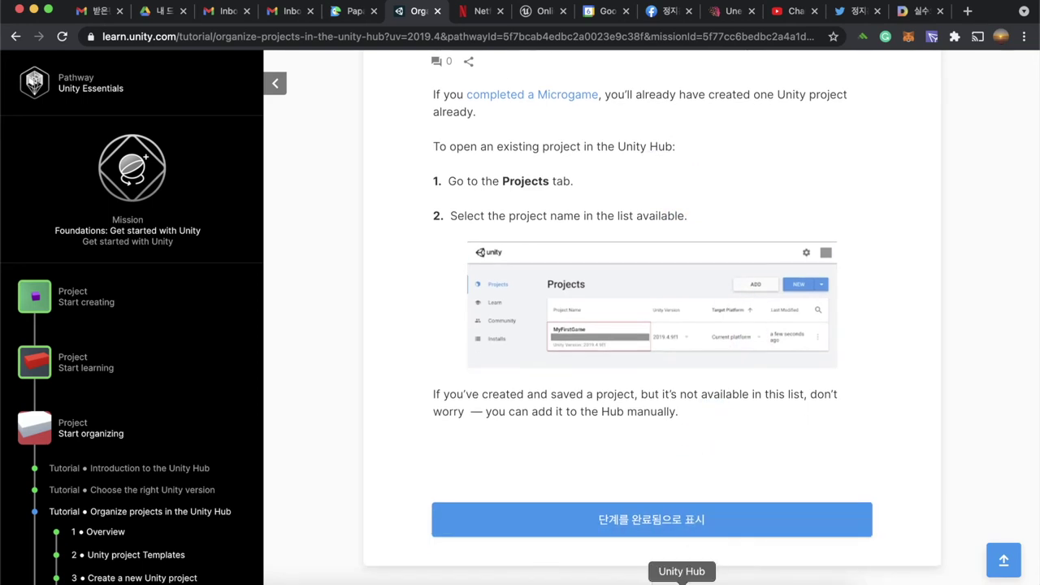
Step: Check the Projects list in Unity Hub, then scroll to step 5, Adding projects to the Hub
click(682, 582)
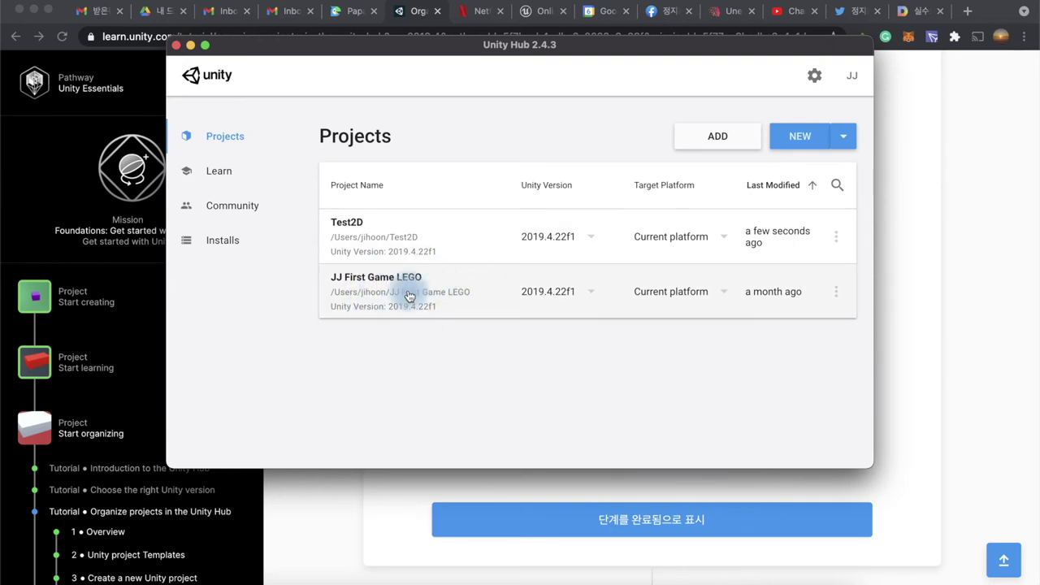
click(913, 380)
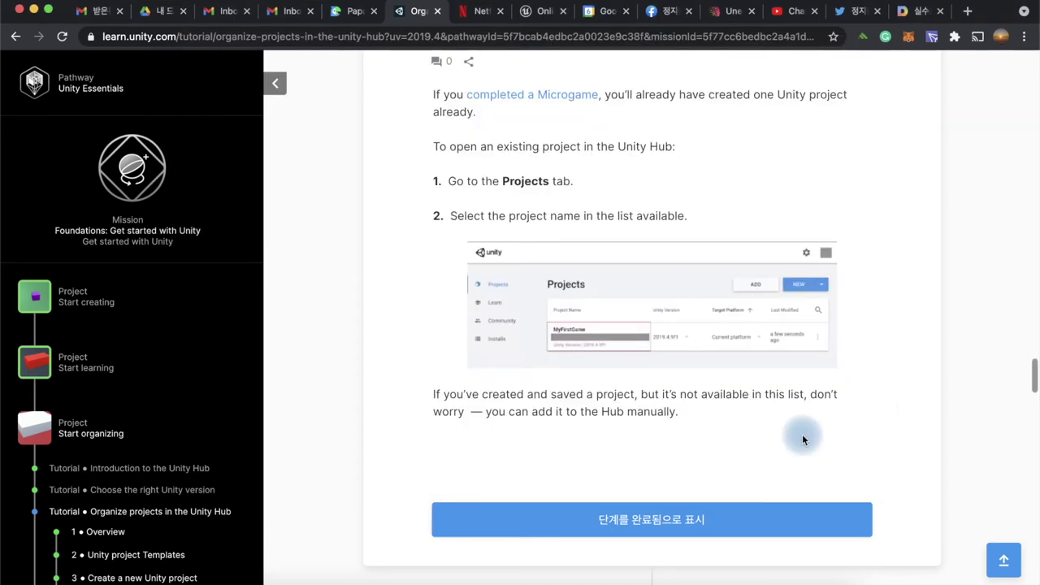
scroll(802, 434, down, 1)
scroll(689, 382, down, 2)
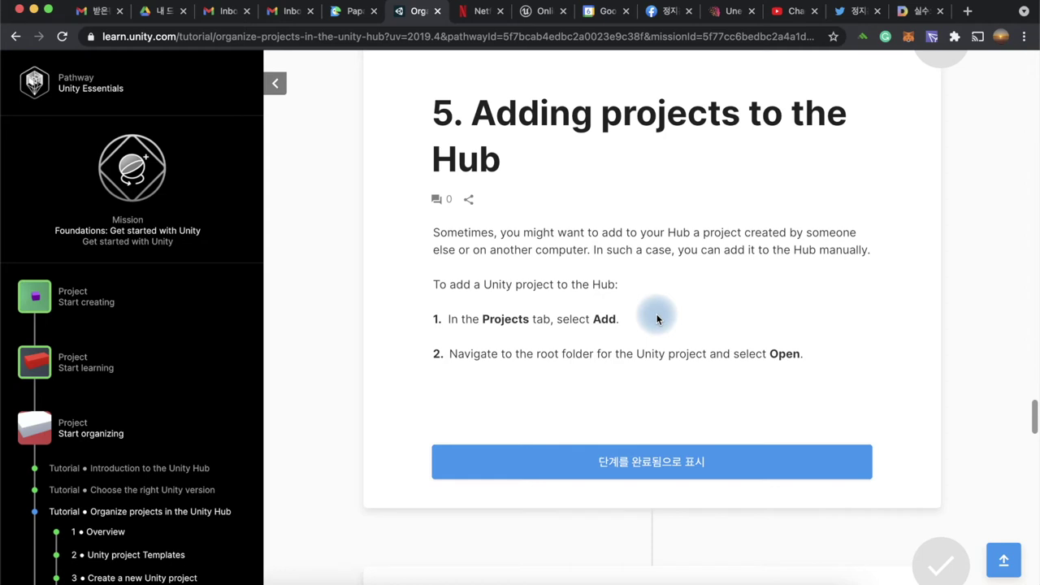
Step: Glance at the open Test2D project in the editor, then return to the tutorial
scroll(657, 320, down, 1)
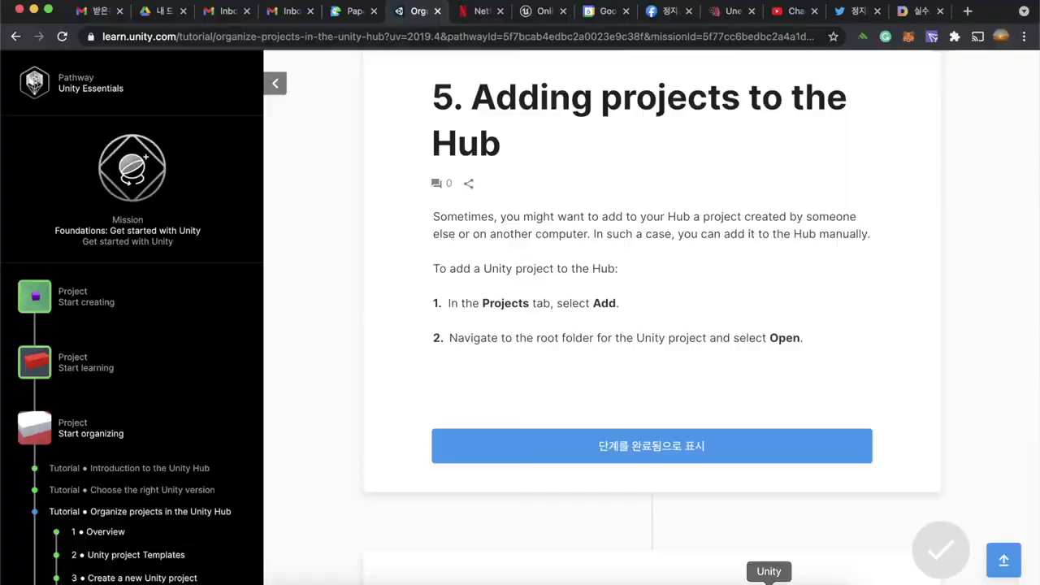
click(769, 582)
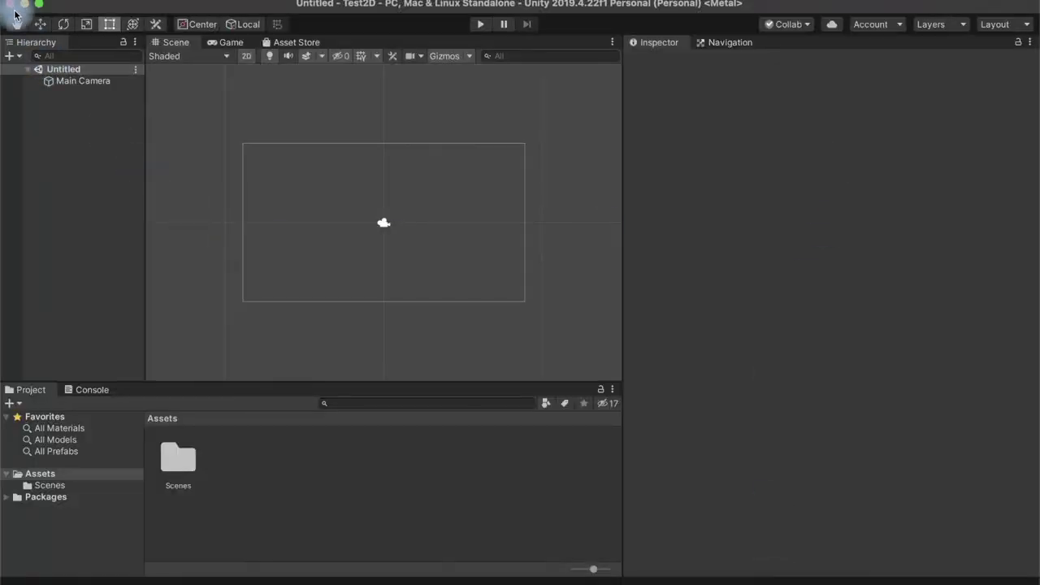
click(767, 580)
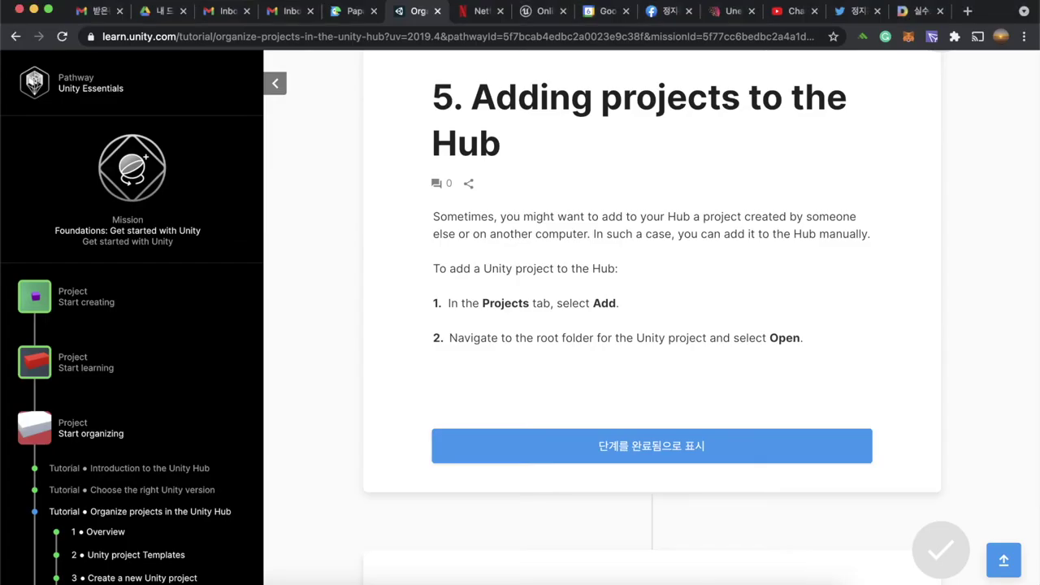
Step: Browse for a project via Unity Hub's ADD, cancel, and mark the adding-projects step complete
click(690, 580)
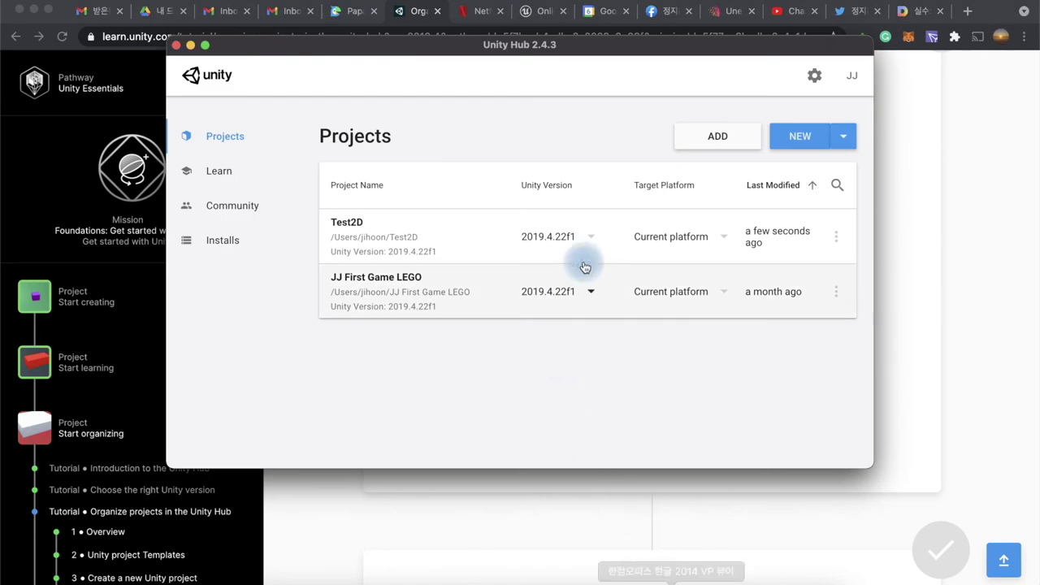
click(698, 149)
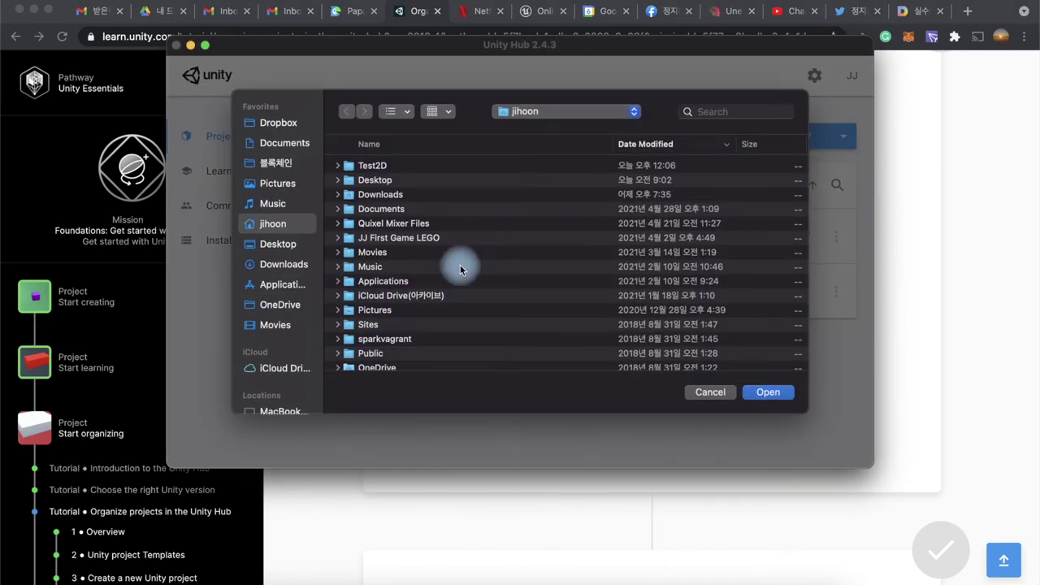
scroll(460, 284, down, 5)
scroll(460, 285, up, 5)
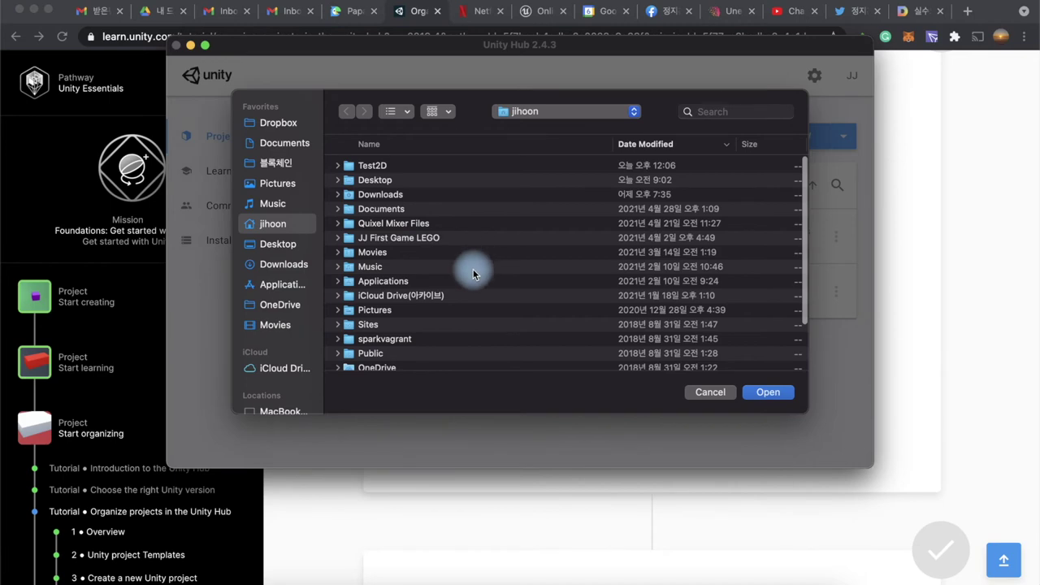
click(711, 391)
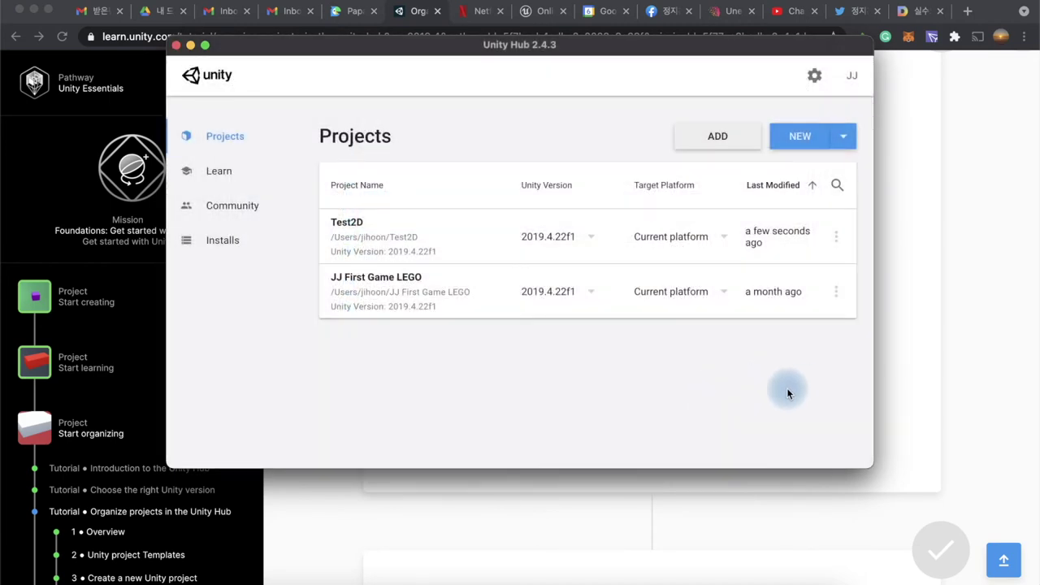
click(898, 418)
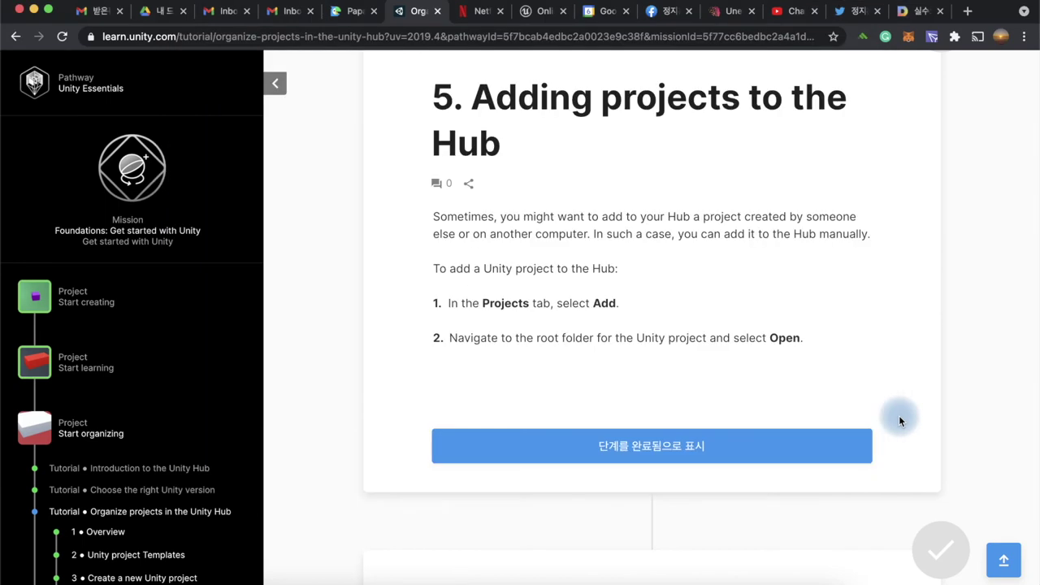
click(646, 443)
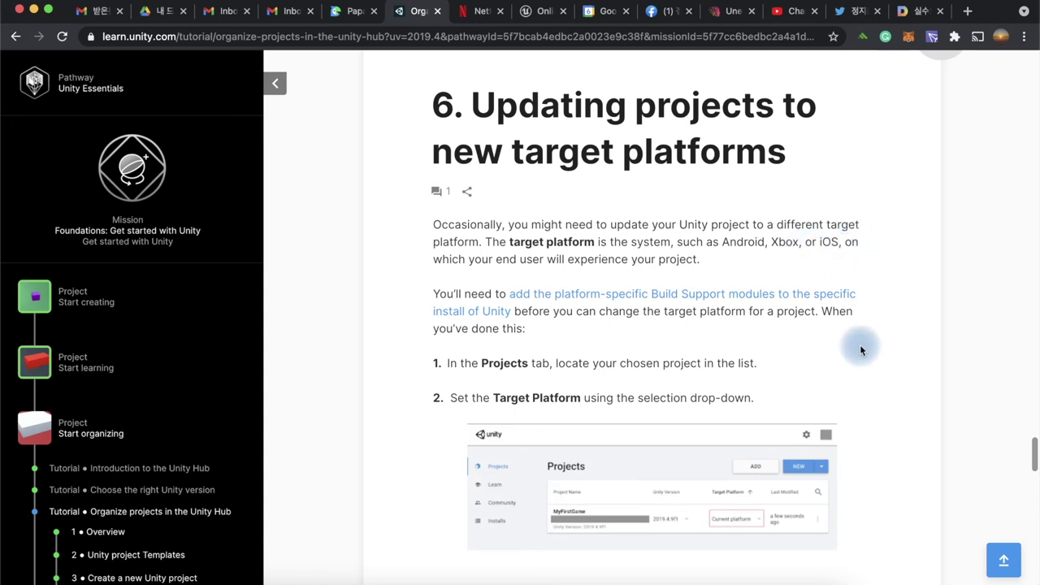
Step: Scroll the tutorial down to section 6, 'Updating projects to new target platforms', and its Target Platform instructions
scroll(860, 353, down, 1)
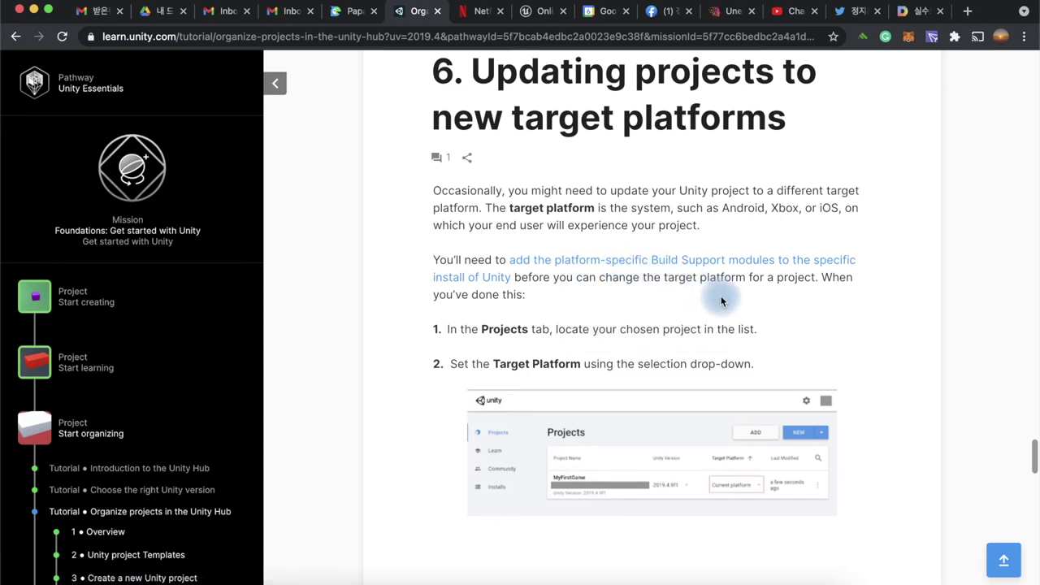
scroll(720, 296, down, 1)
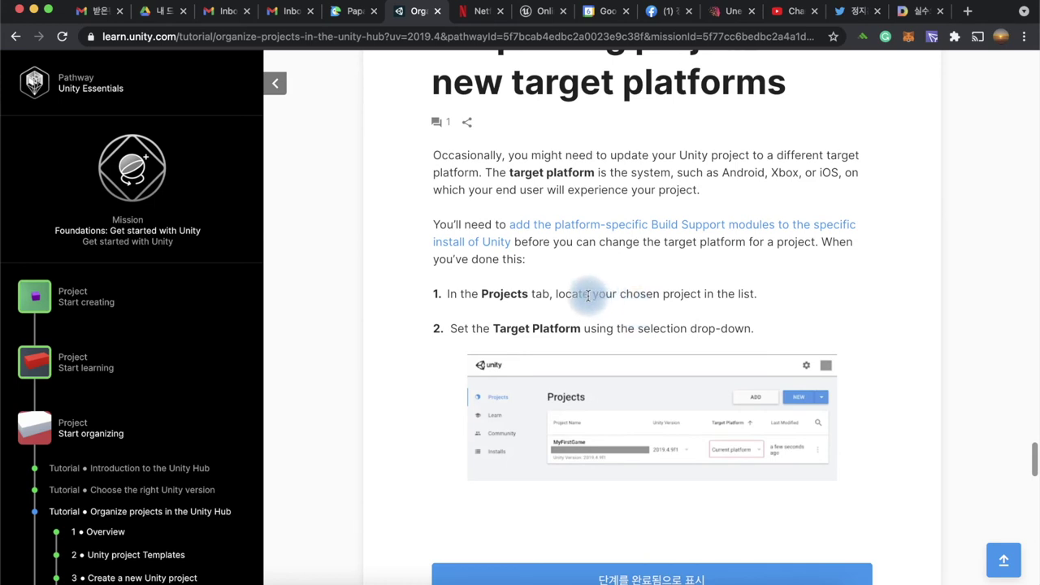
scroll(588, 296, down, 1)
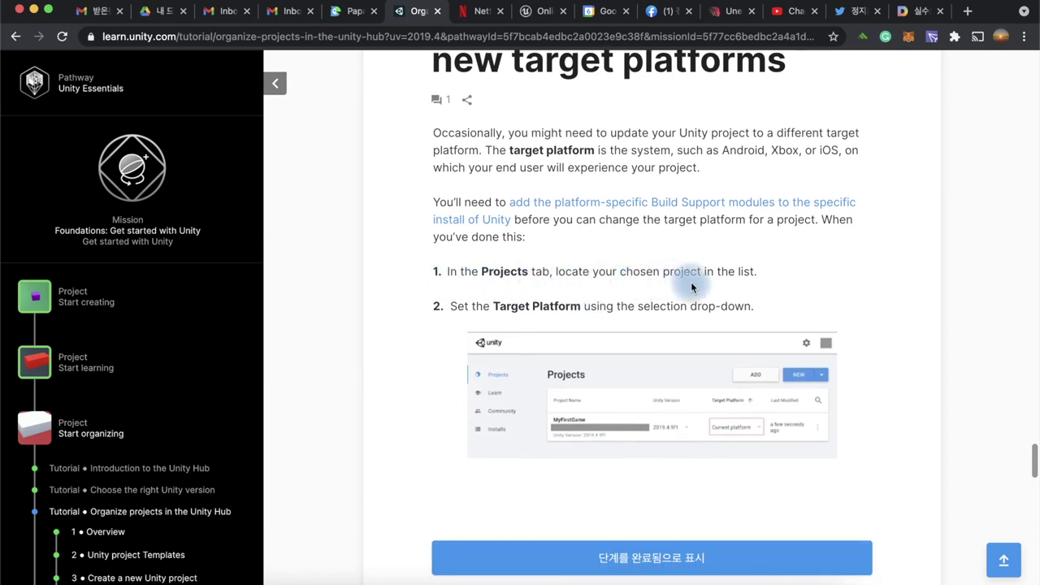
scroll(696, 275, down, 1)
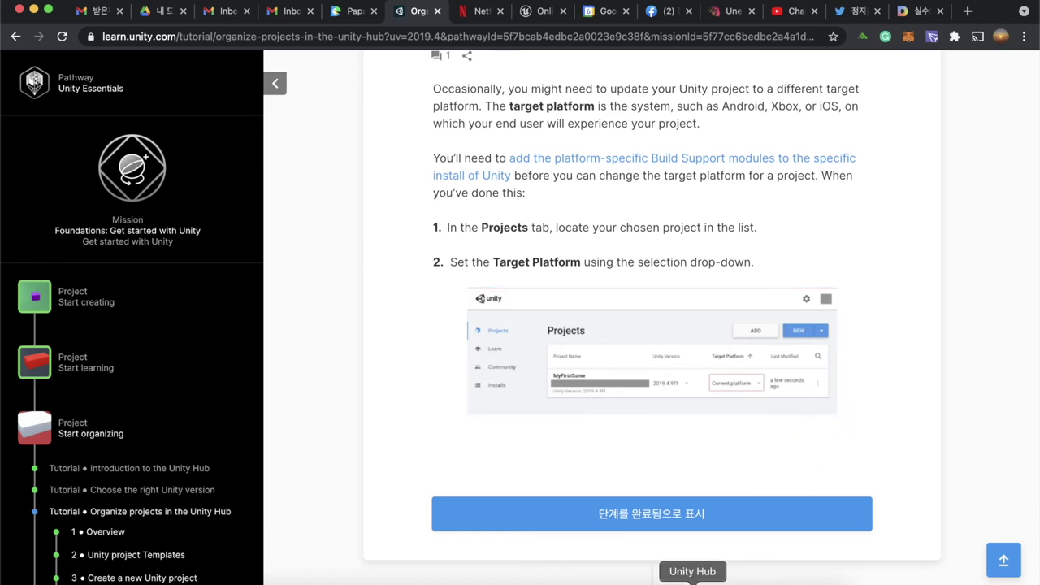
Step: In Unity Hub, open the Target Platform dropdowns for Test2D and JJ First Game LEGO and close them unchanged
click(693, 580)
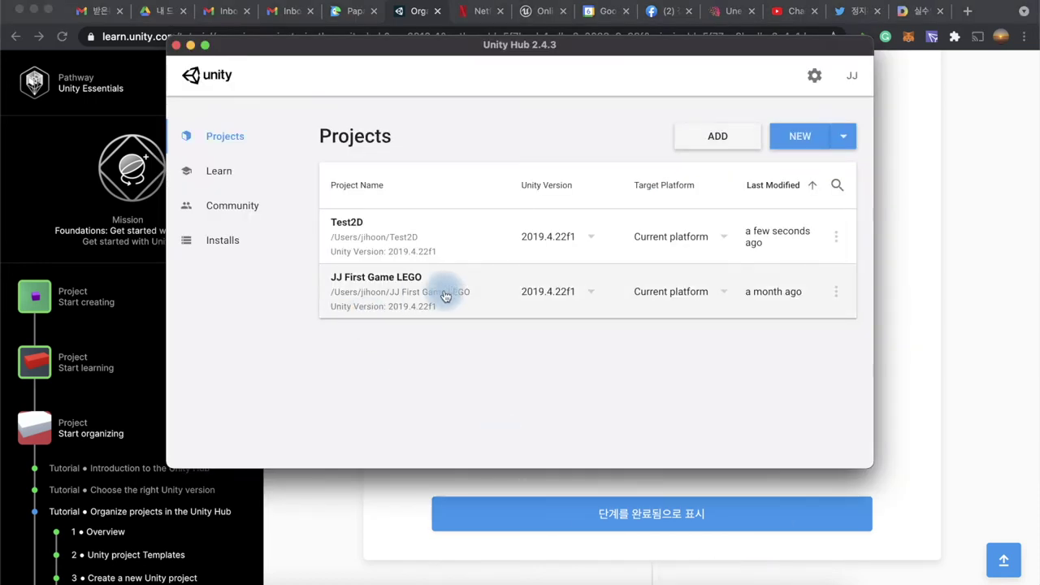
click(445, 295)
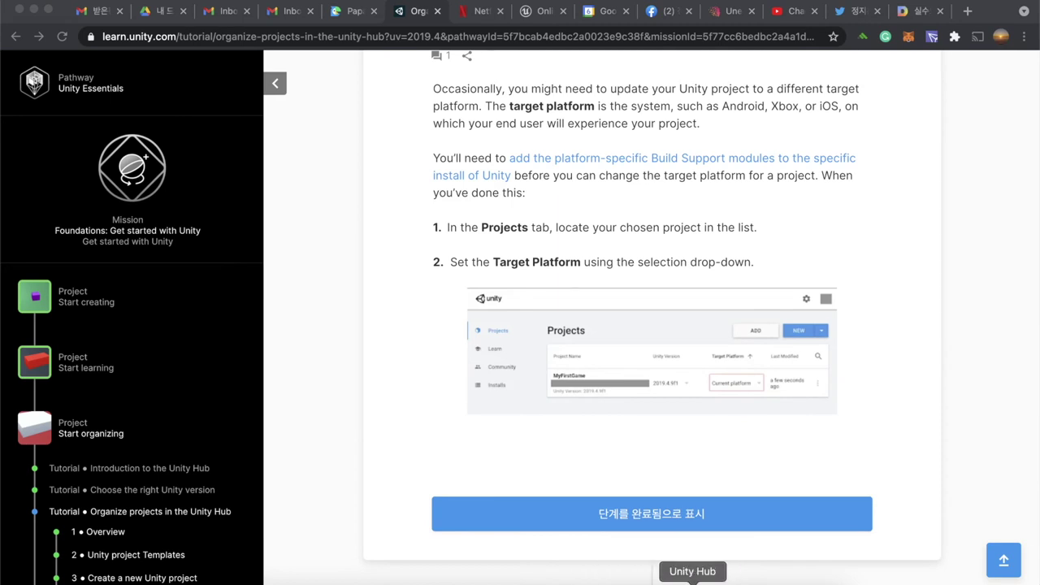
click(692, 580)
click(690, 299)
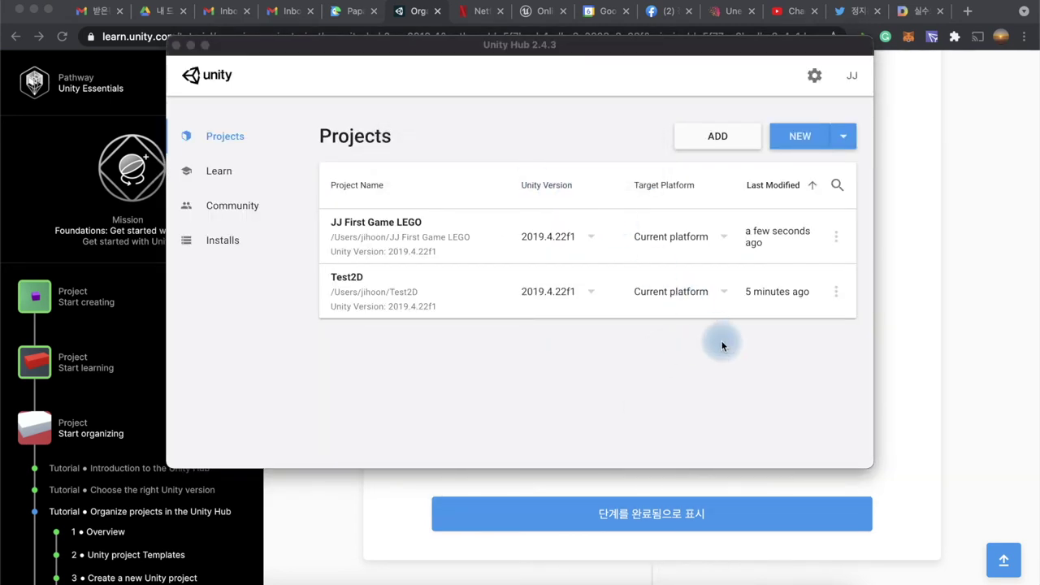
click(723, 290)
click(725, 293)
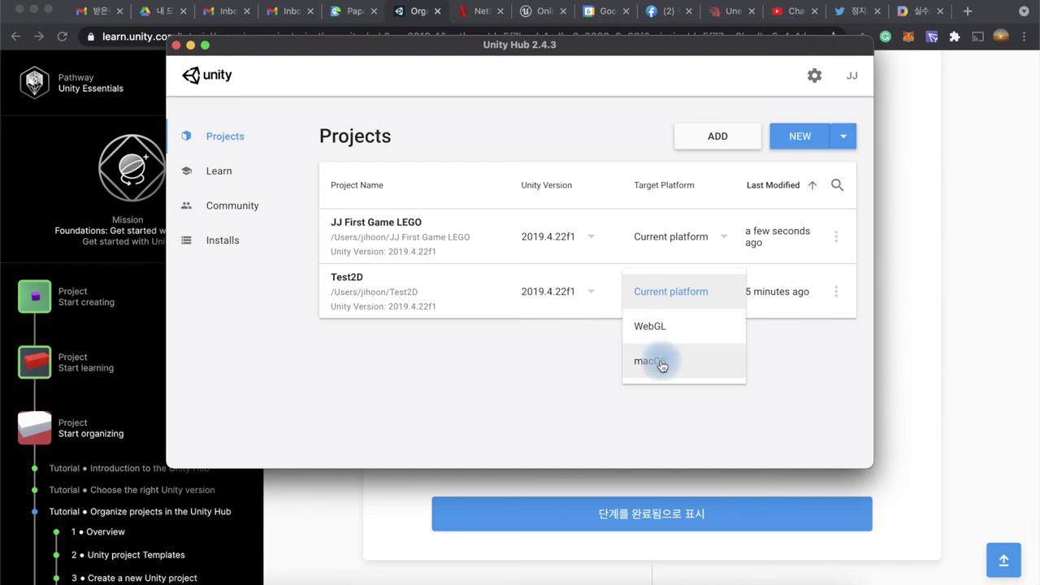
click(807, 376)
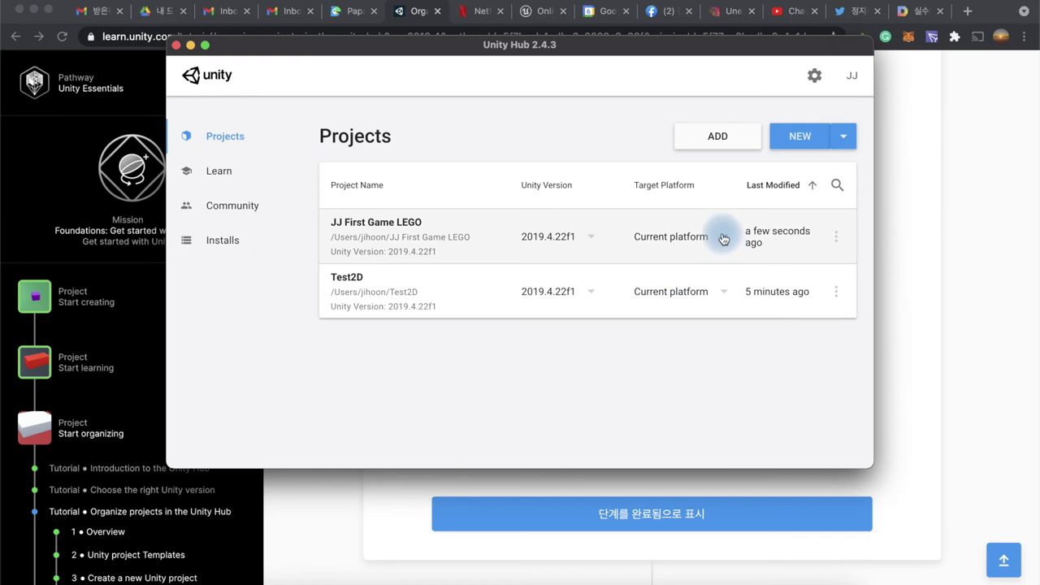
click(723, 239)
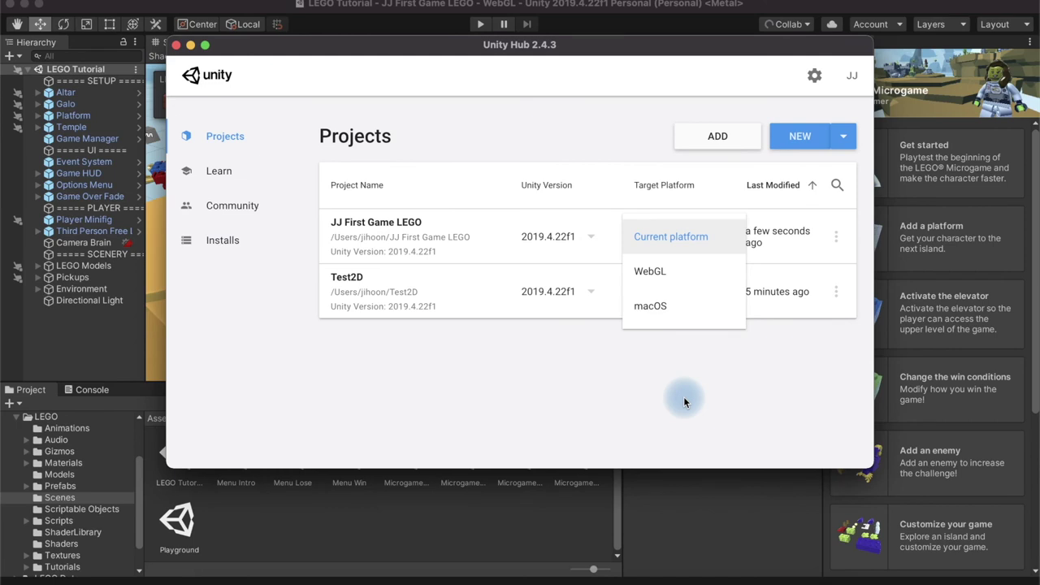
click(685, 400)
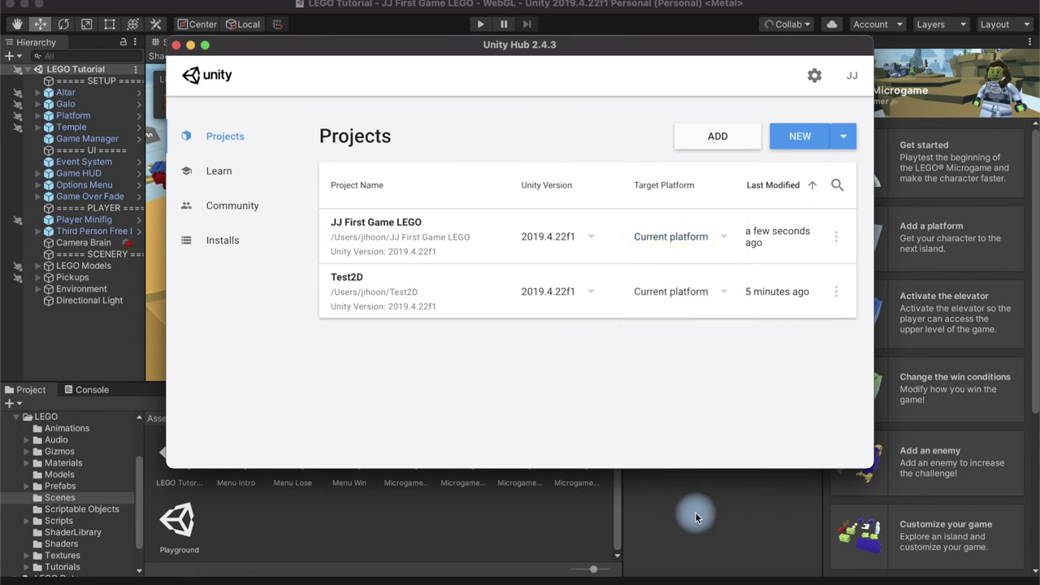
Step: Back in the tutorial, mark the target-platform step complete
click(695, 512)
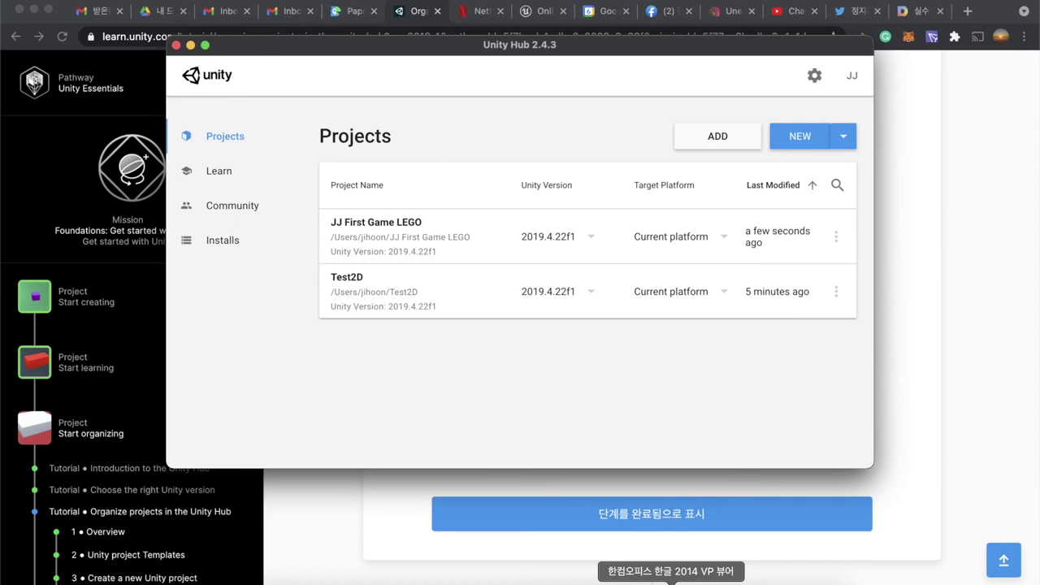
click(418, 534)
click(672, 514)
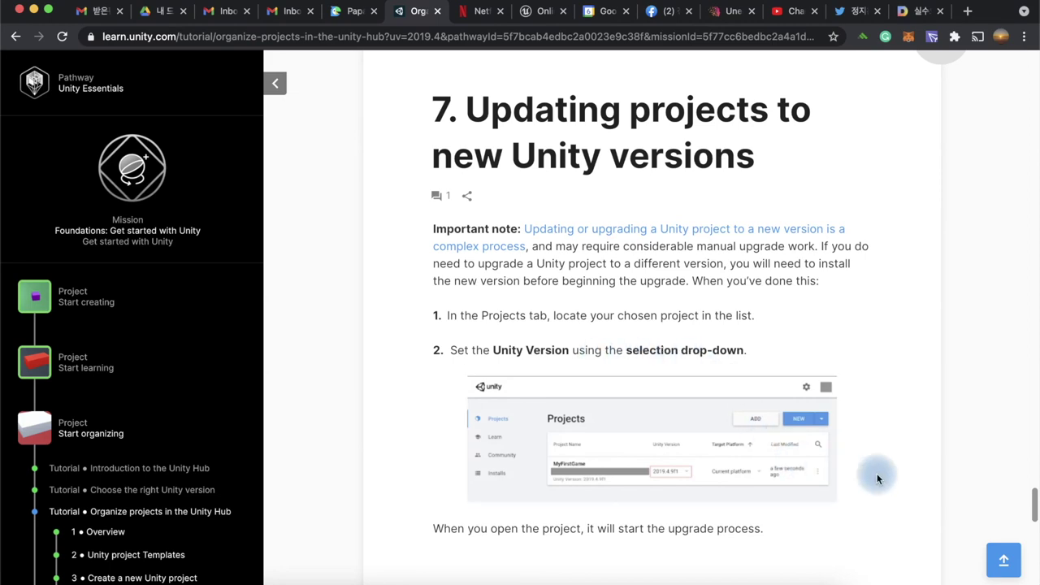
Step: Preview JJ First Game LEGO's Unity Version choices in Unity Hub without changing anything
scroll(875, 477, down, 2)
scroll(874, 477, down, 1)
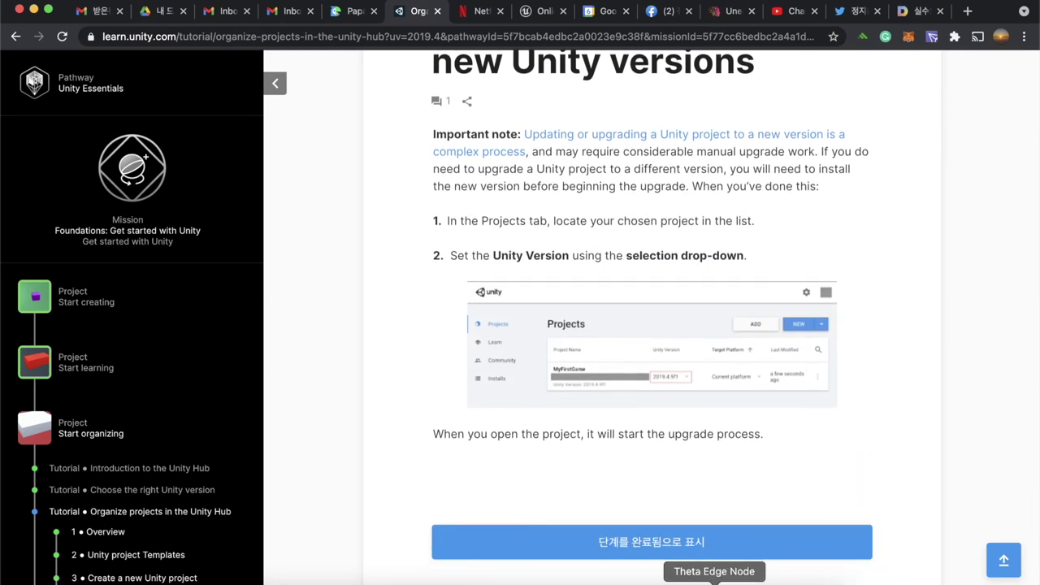
click(690, 580)
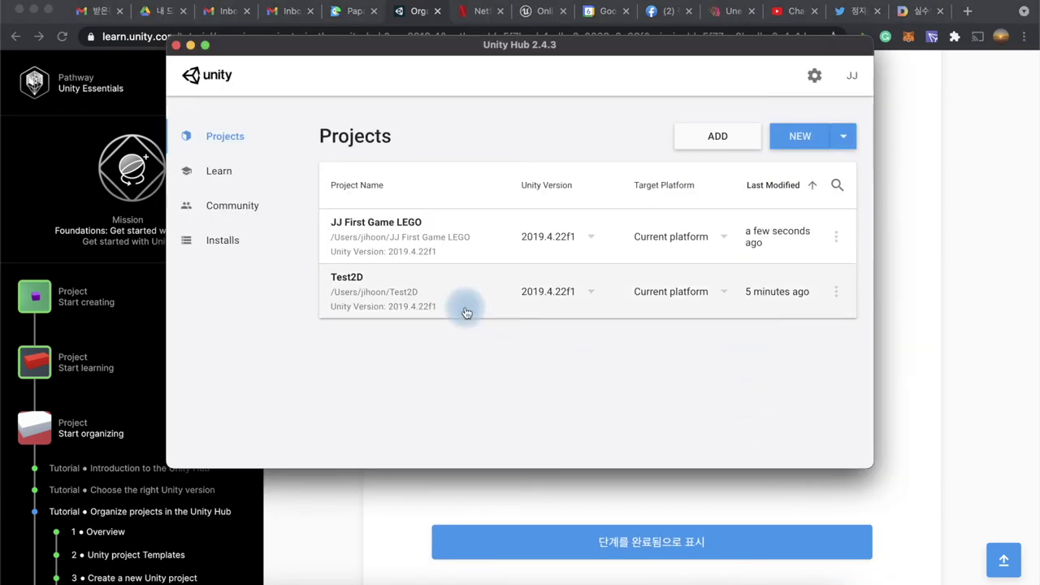
click(592, 240)
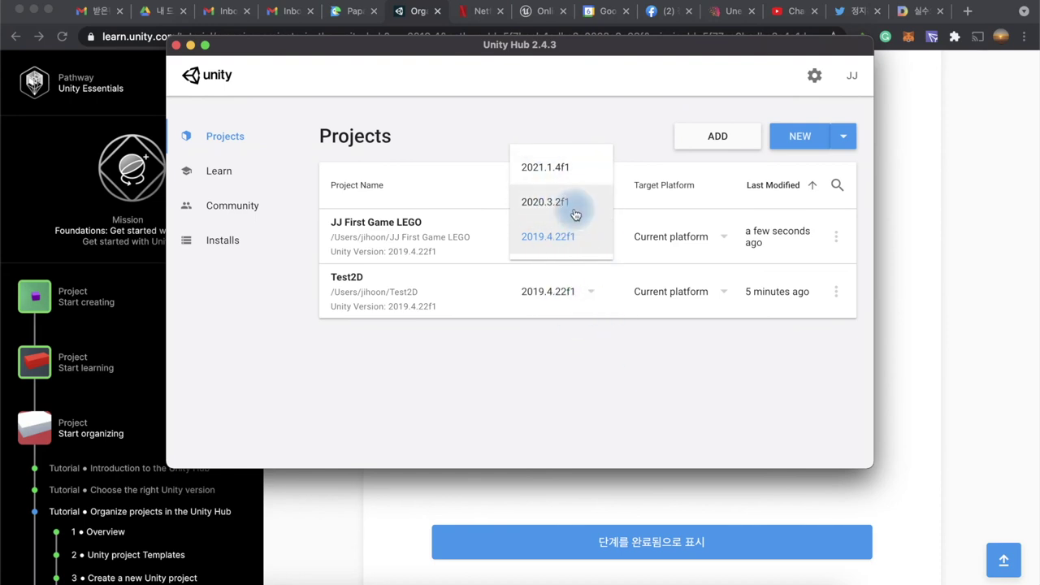
click(657, 364)
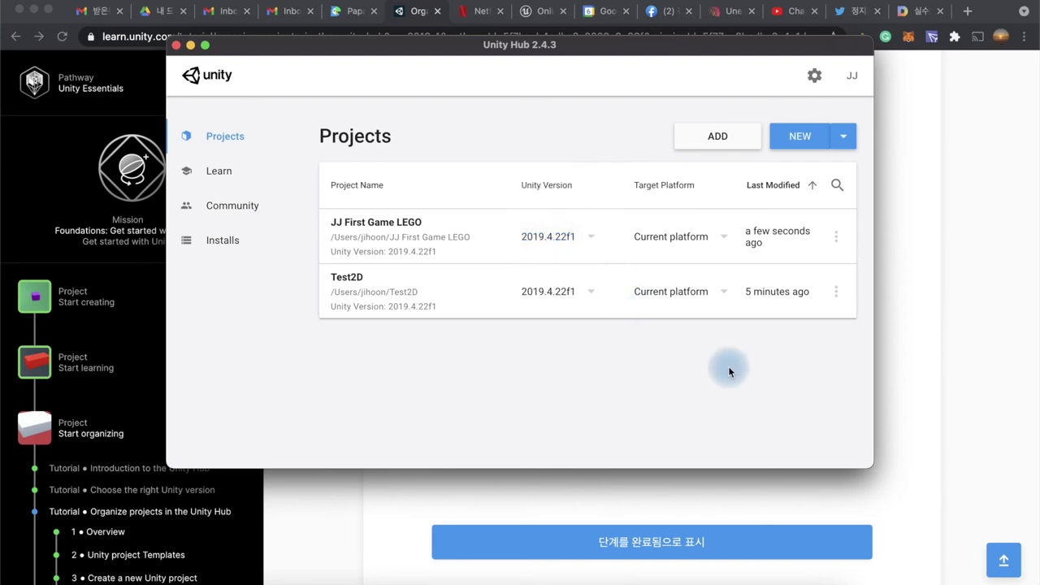
click(923, 368)
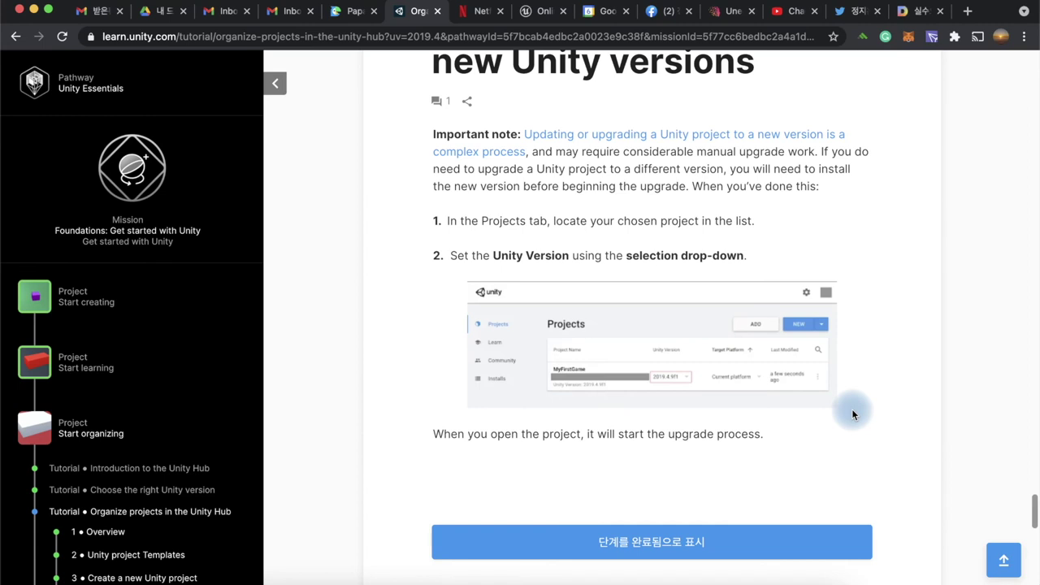
Step: Set JJ First Game LEGO to 2020.3.2f1, then 2021.1.4f1, keeping Current platform as target
click(693, 581)
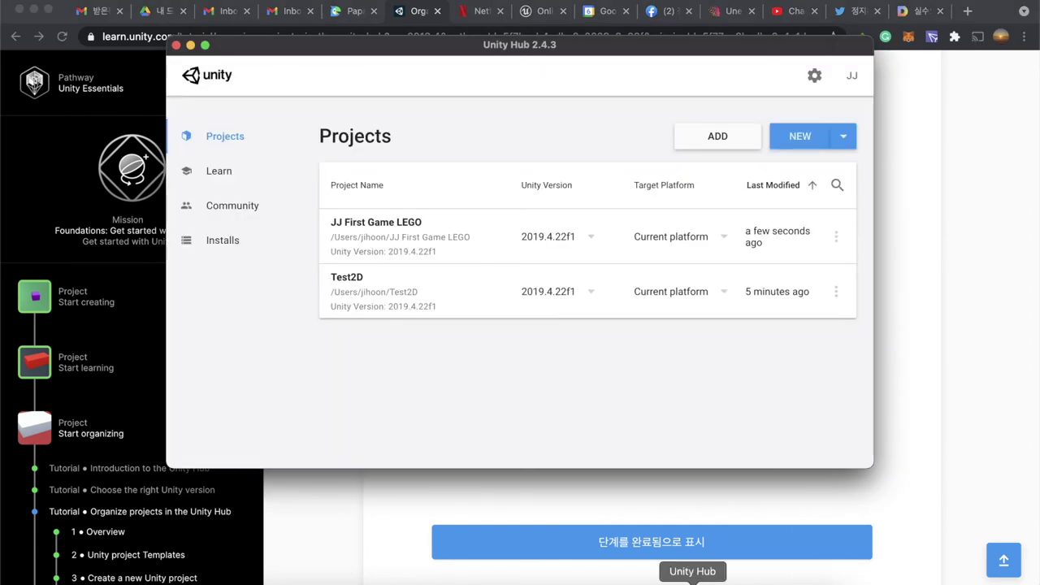
click(586, 238)
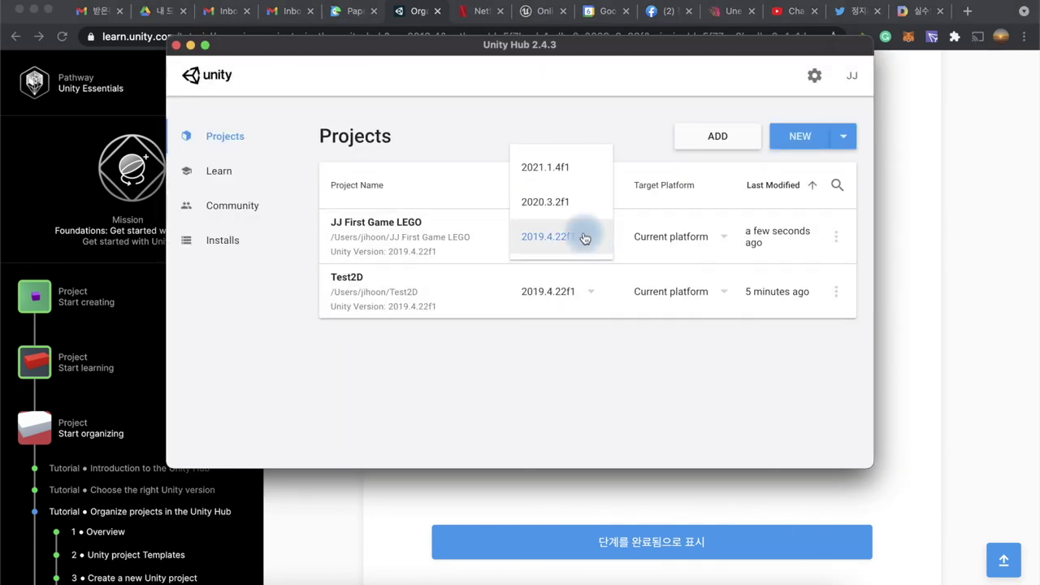
click(561, 203)
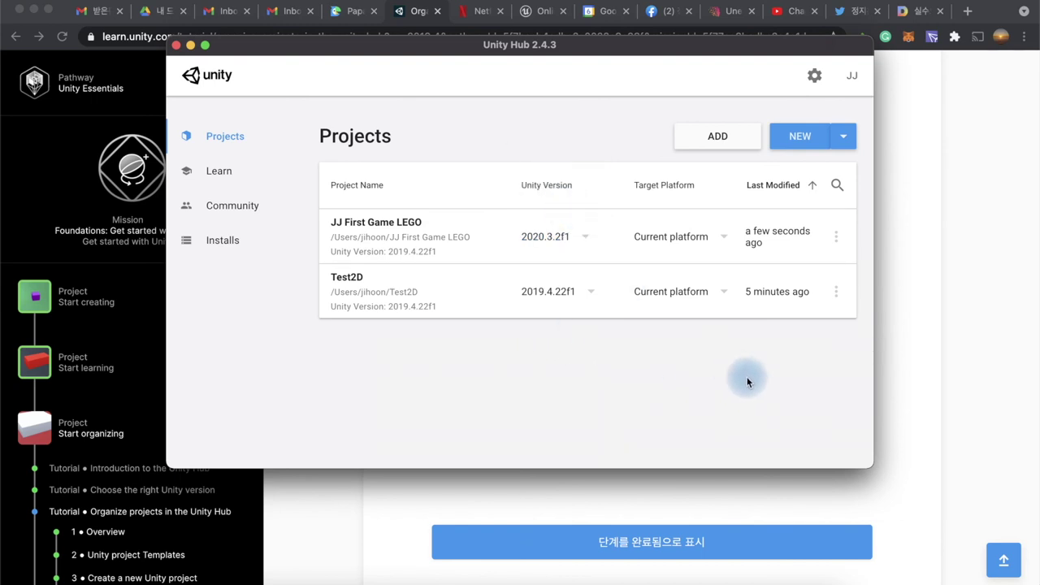
click(708, 236)
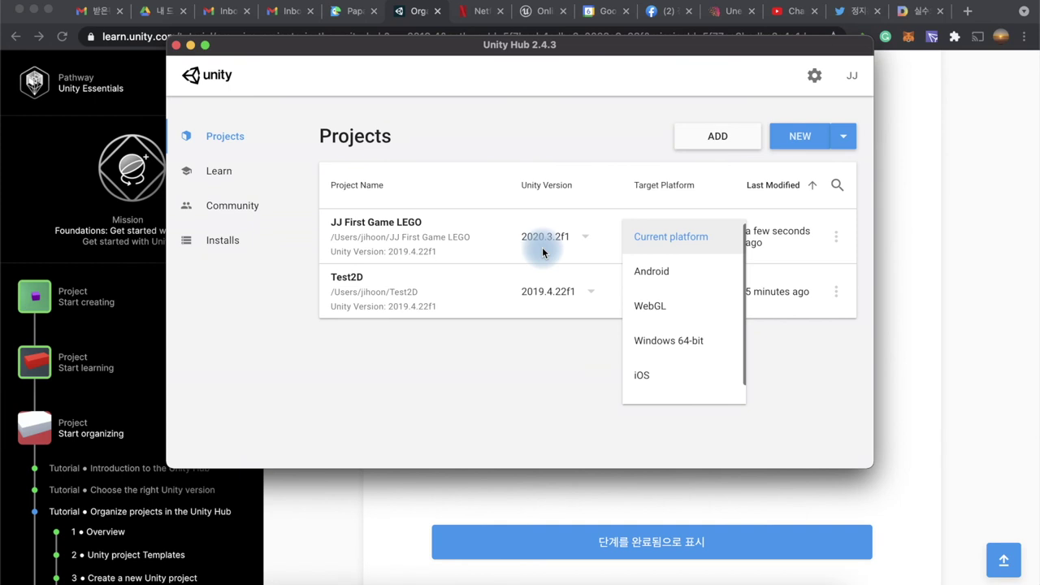
scroll(684, 331, down, 1)
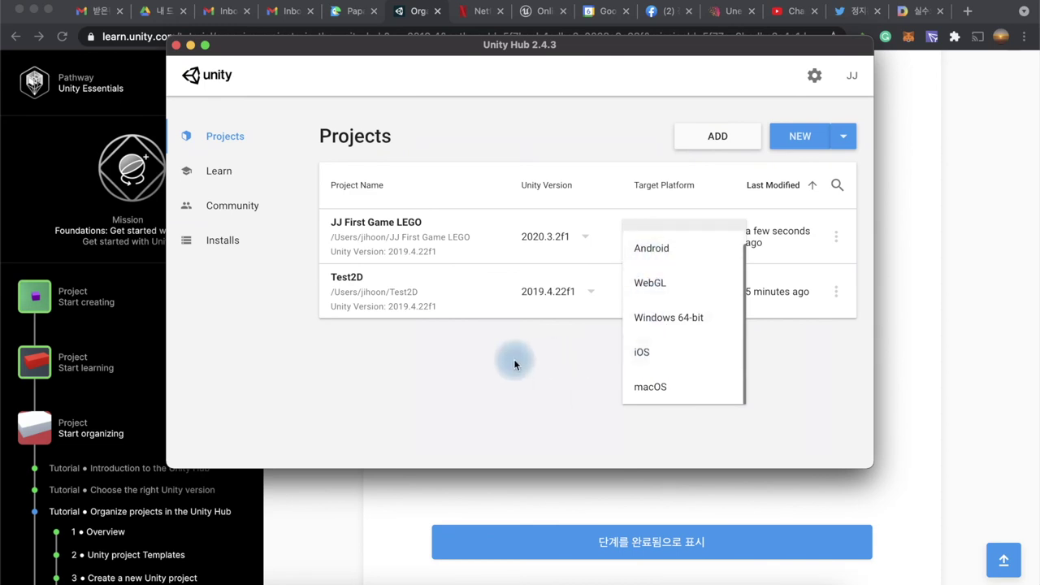
click(525, 376)
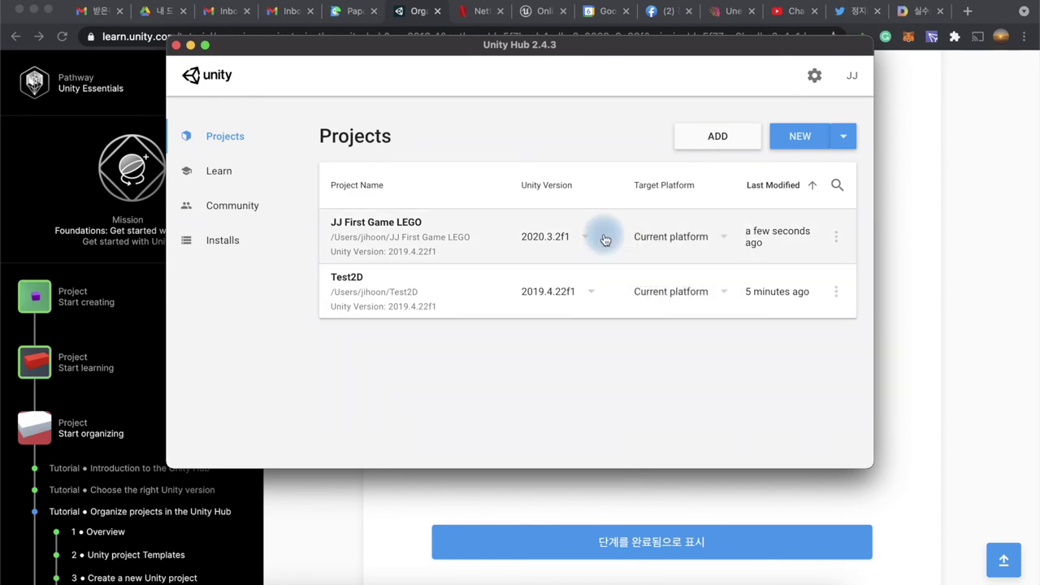
click(582, 237)
click(564, 205)
click(702, 236)
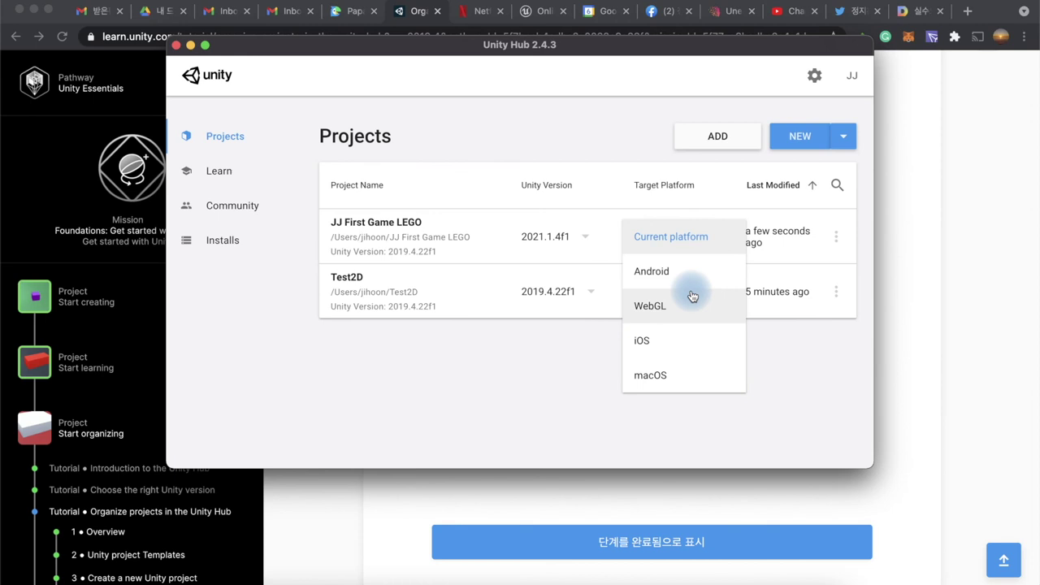
click(503, 380)
Step: Return to the tutorial and mark the Unity-versions step complete
click(905, 368)
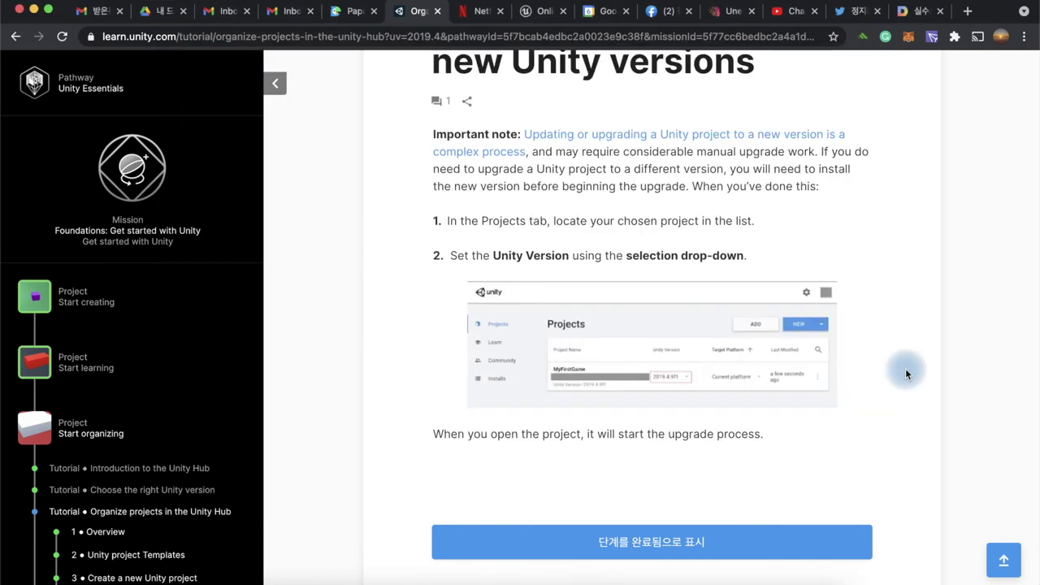
scroll(802, 418, down, 5)
click(671, 391)
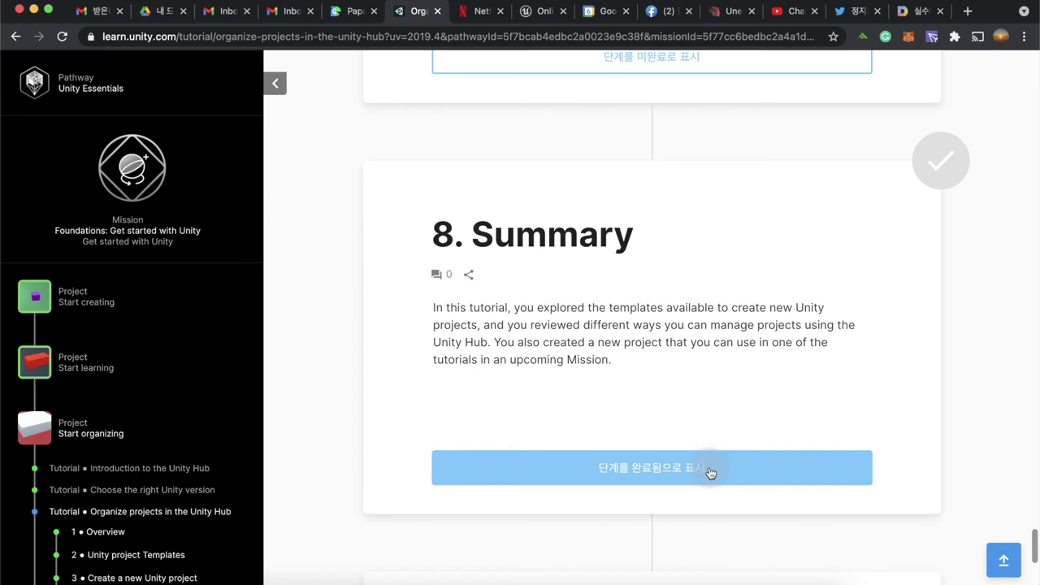
Step: Mark the Summary step complete to finish the tutorial and dismiss the +10 XP earned message
scroll(809, 357, down, 1)
scroll(813, 357, down, 2)
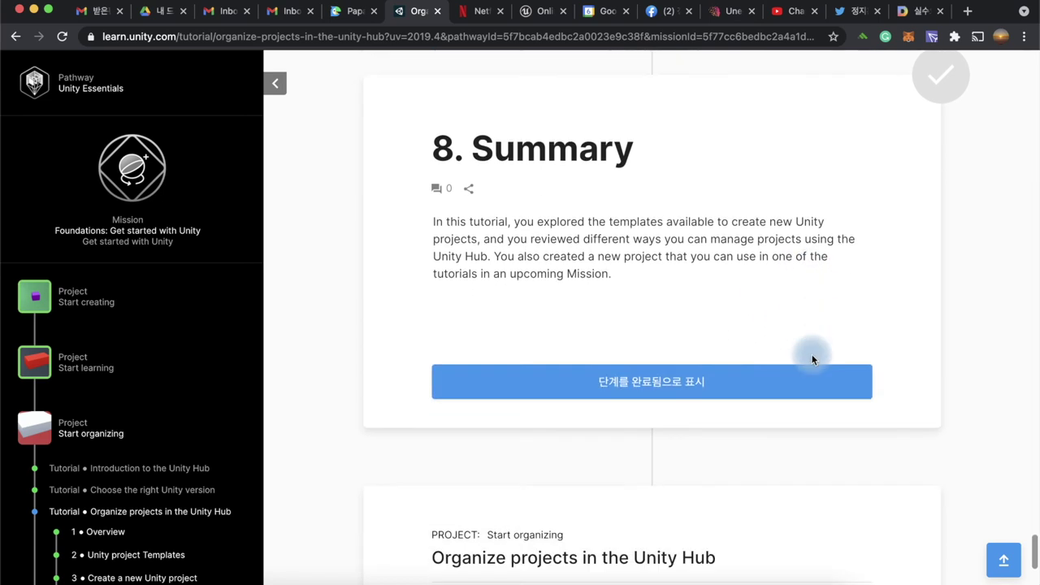
click(685, 278)
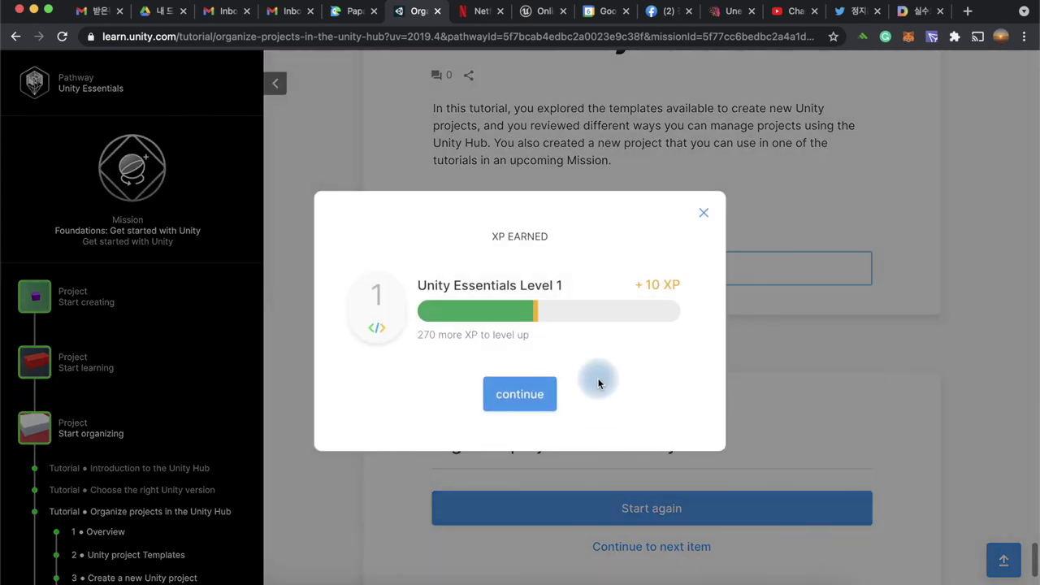
click(509, 401)
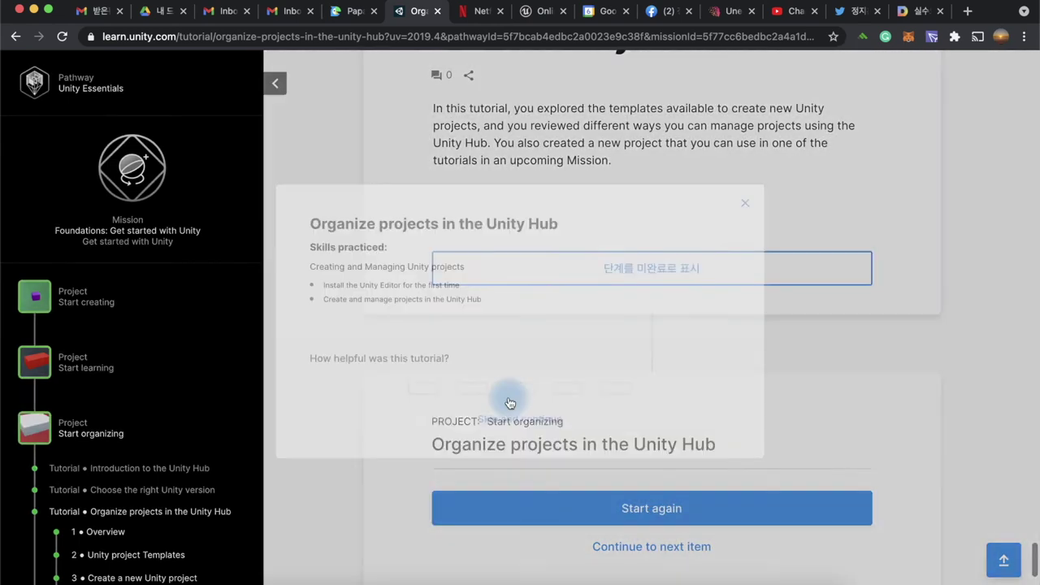